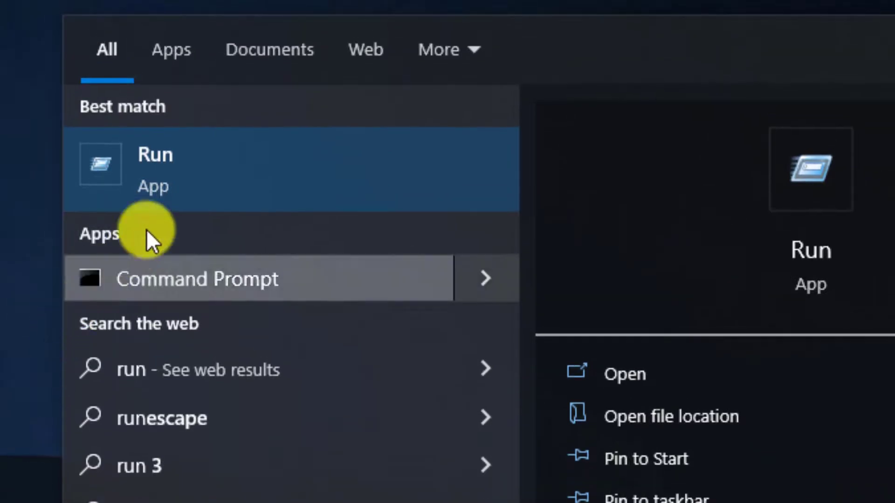
Open the Run dialog and run %temp% to open the user's Temp folder.
{"action": "left_click", "coordinate": [192, 98]}
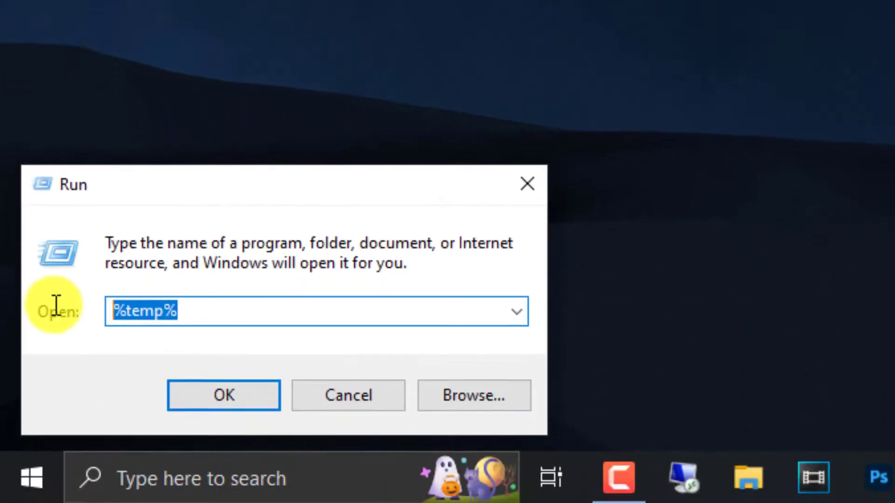
{"action": "type", "text": "%t"}
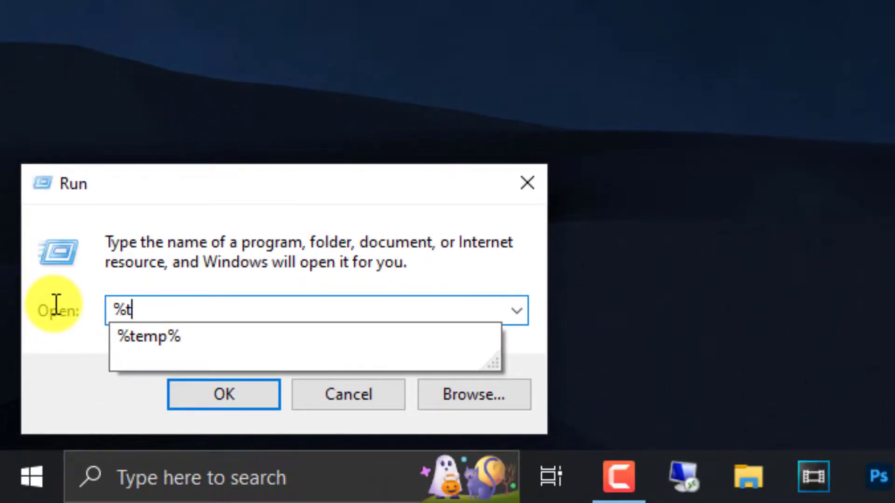
{"action": "type", "text": "emp%"}
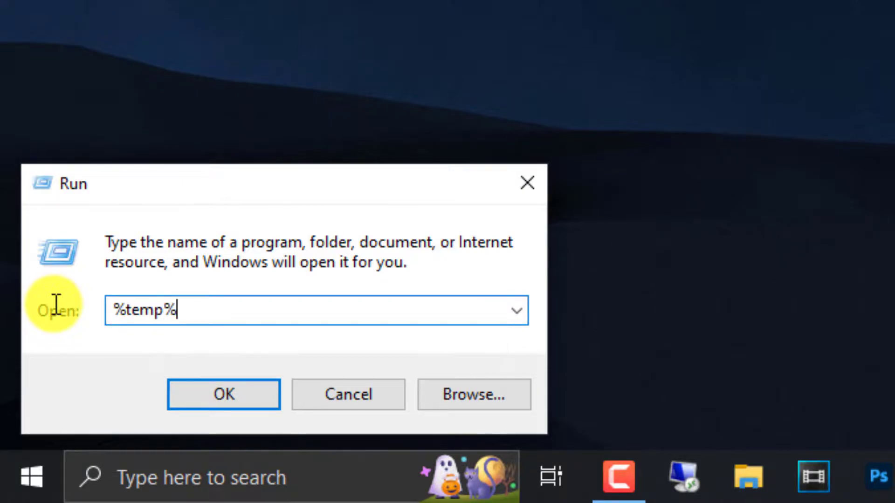
{"action": "left_click", "coordinate": [241, 400]}
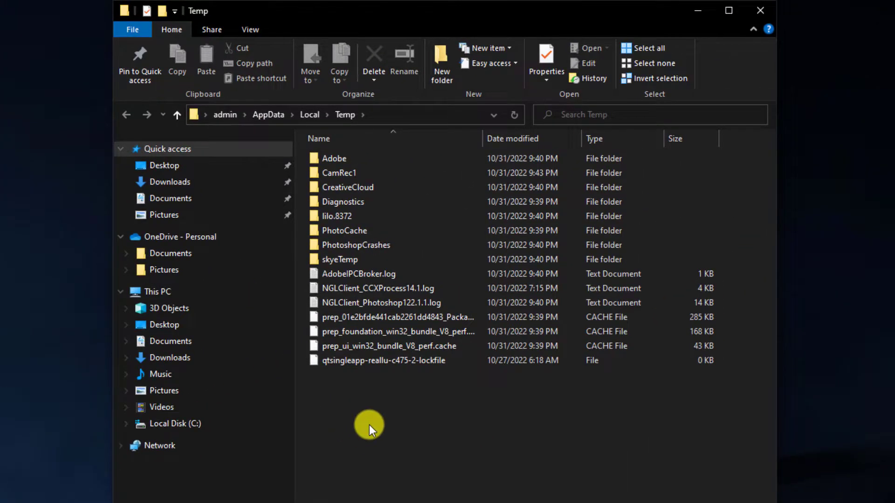
Delete all files and folders in the Temp folder, skipping all items in use, and close the folder window.
{"action": "left_click_drag", "start_coordinate": [370, 425], "coordinate": [330, 159]}
{"action": "right_click", "coordinate": [331, 159]}
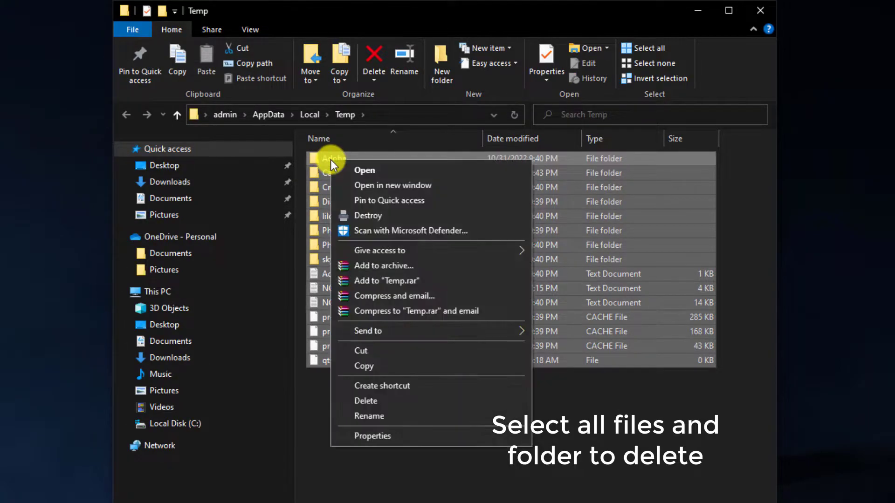
{"action": "left_click", "coordinate": [385, 400]}
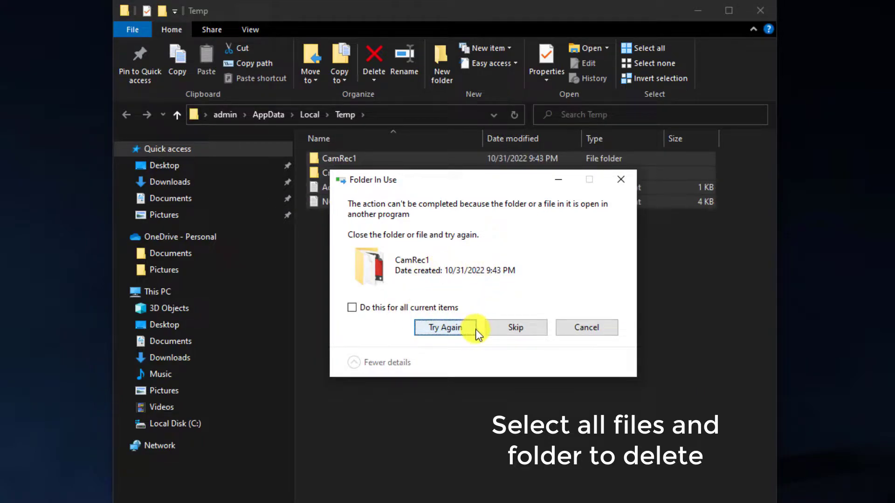
{"action": "left_click", "coordinate": [448, 311]}
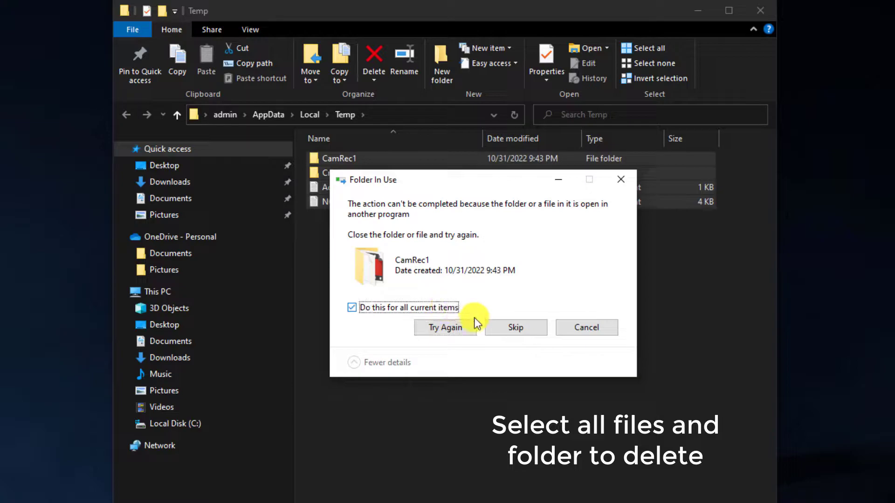
{"action": "left_click", "coordinate": [505, 327]}
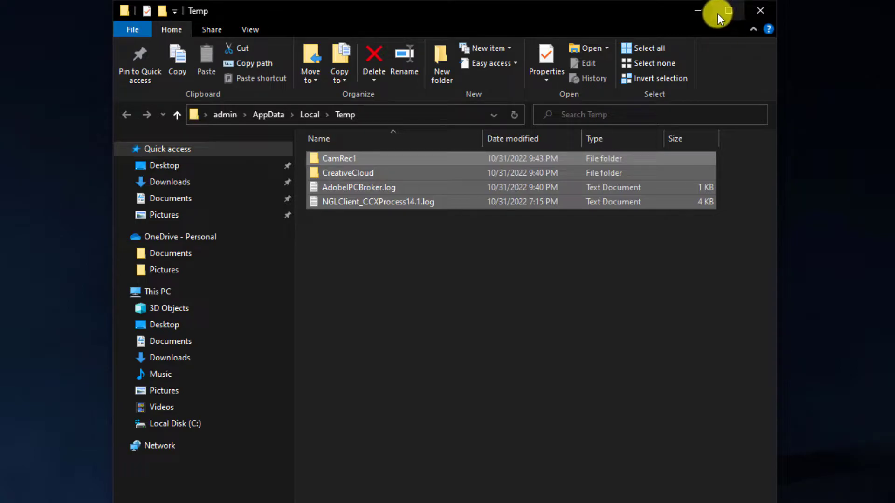
{"action": "left_click", "coordinate": [755, 11]}
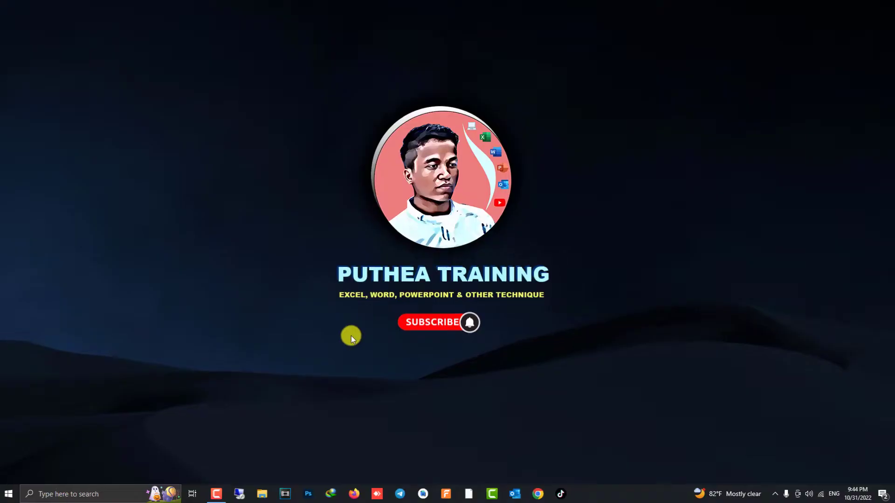
Open the Prefetch folder inside the Windows folder on Local Disk (C:) in File Explorer.
{"action": "left_click", "coordinate": [261, 493]}
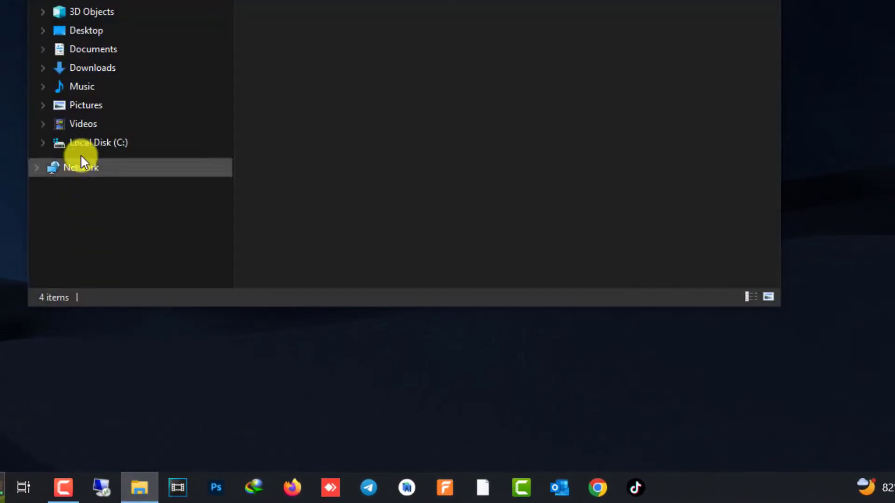
{"action": "left_click", "coordinate": [98, 146]}
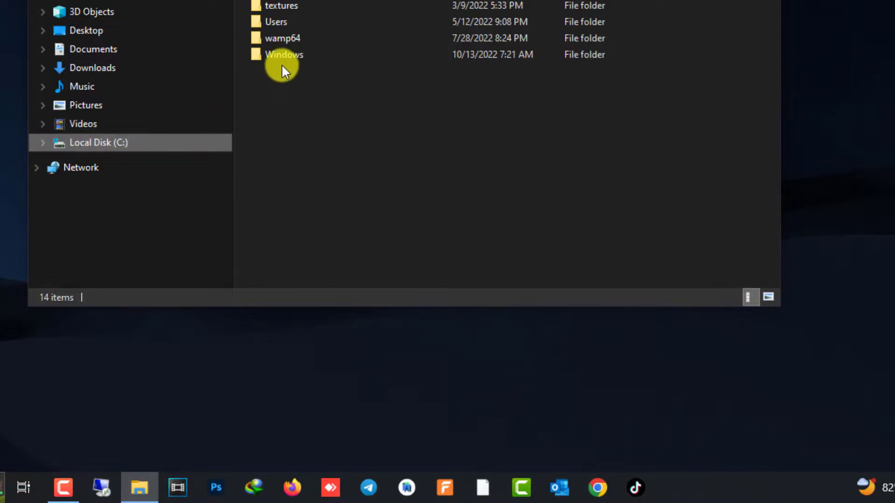
{"action": "double_click", "coordinate": [301, 52]}
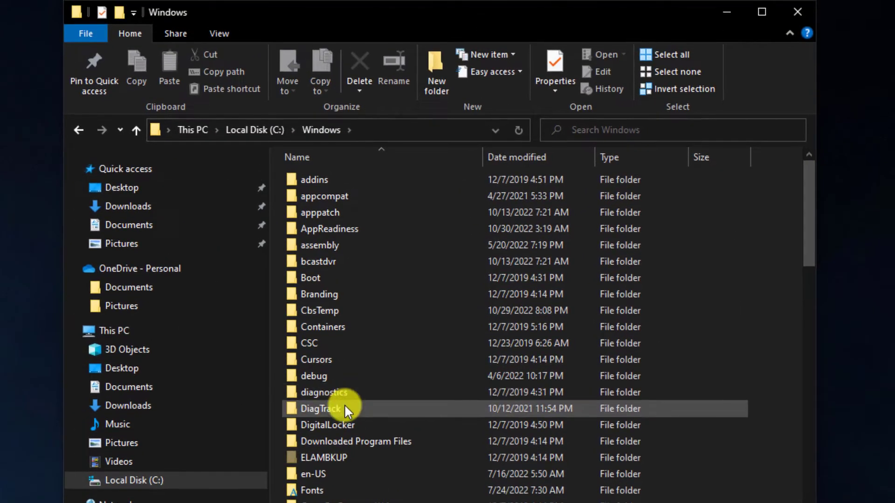
{"action": "left_click", "coordinate": [344, 408]}
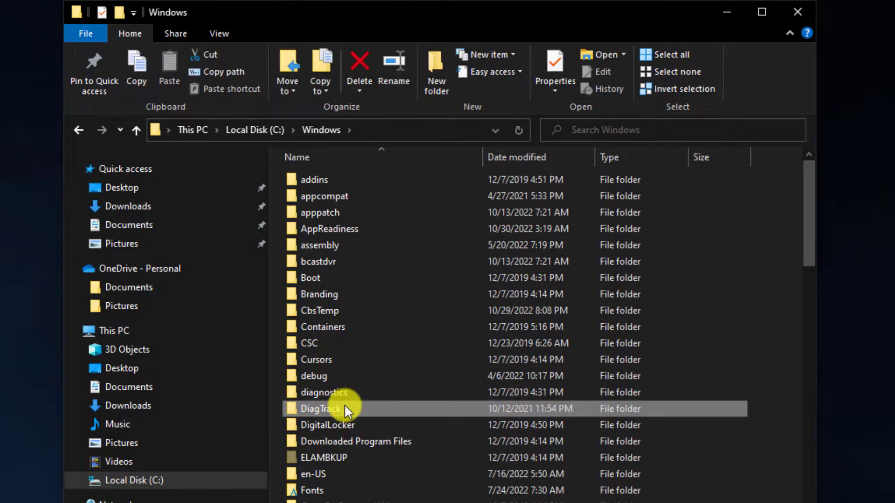
{"action": "key", "text": "p"}
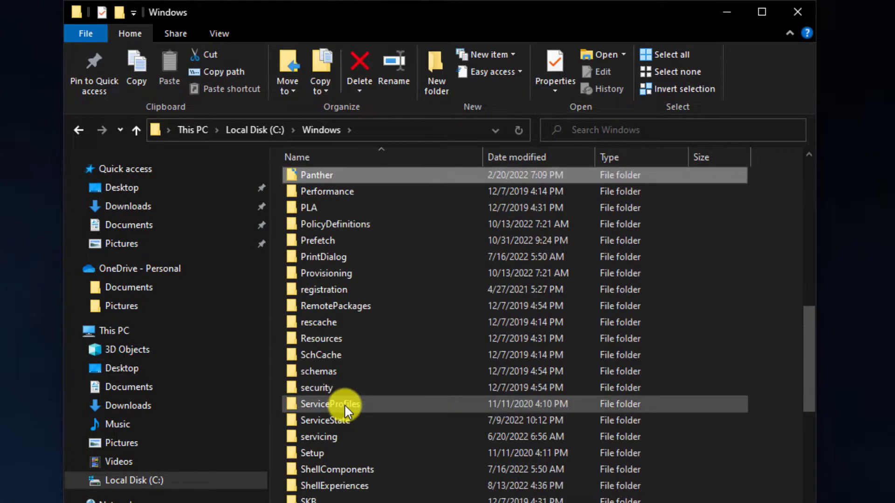
{"action": "double_click", "coordinate": [325, 240]}
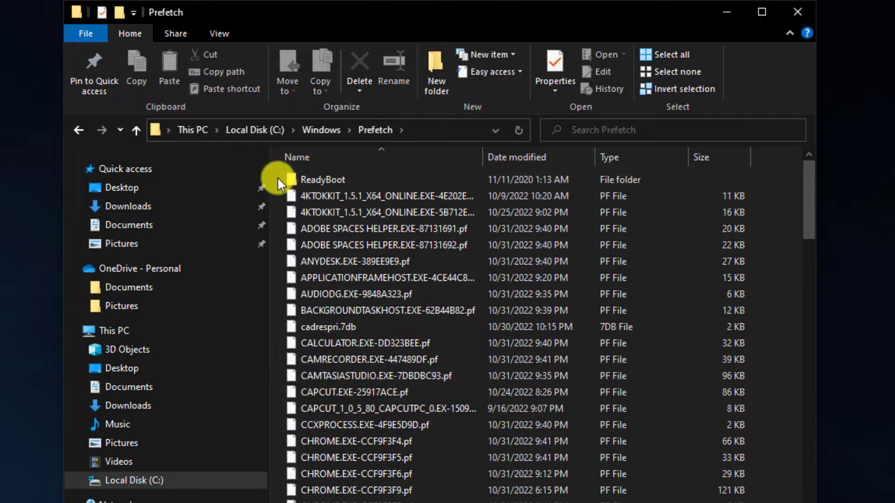
Delete everything in the Prefetch folder, skipping all files in use, and close the folder window.
{"action": "left_click_drag", "start_coordinate": [279, 180], "coordinate": [407, 482]}
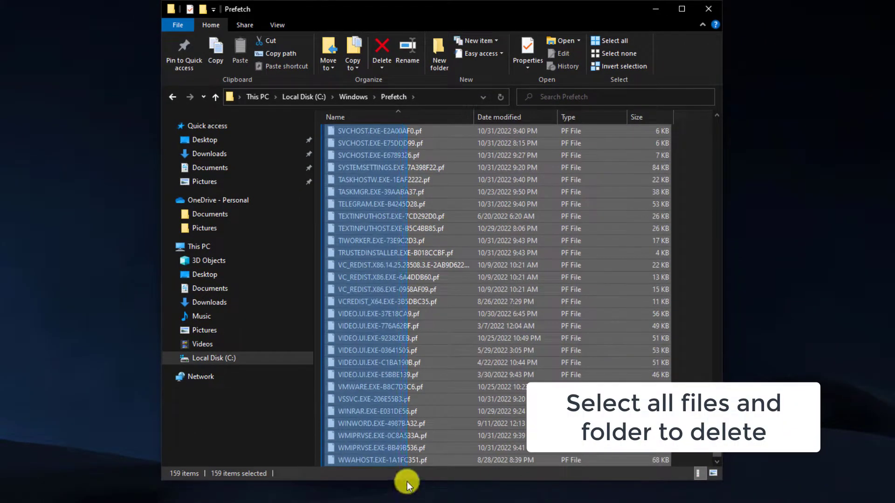
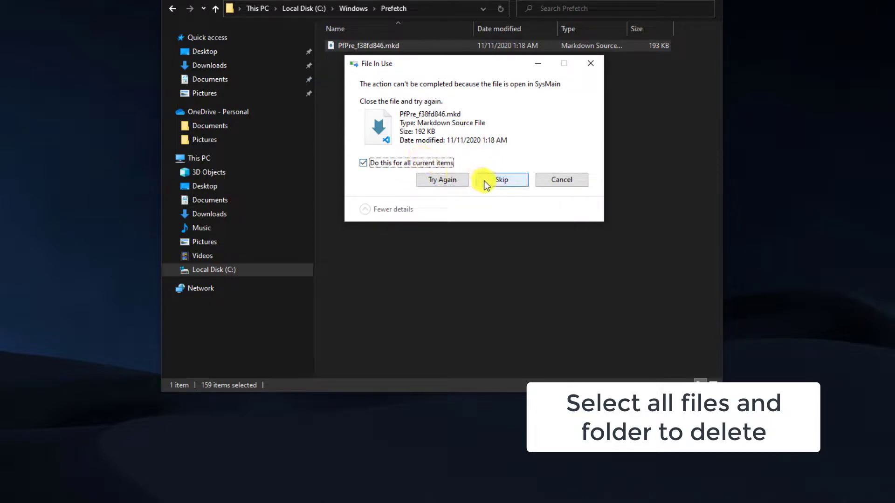
{"action": "left_click", "coordinate": [487, 181]}
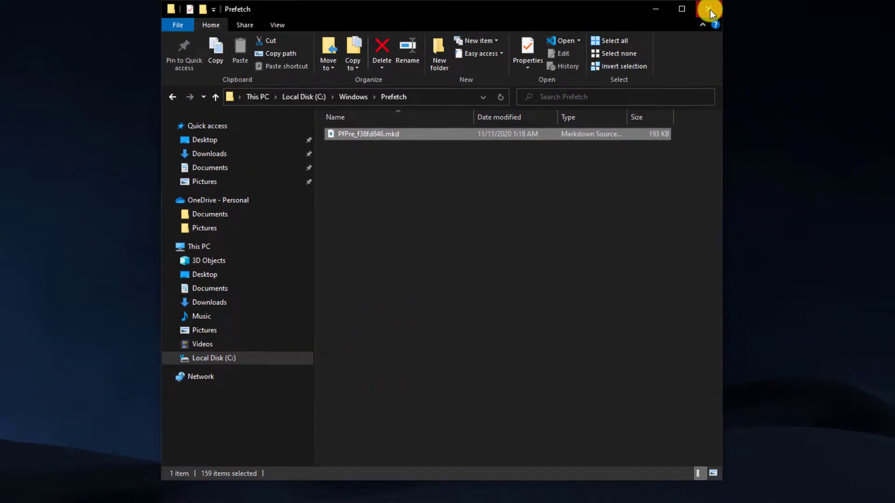
{"action": "left_click", "coordinate": [709, 10]}
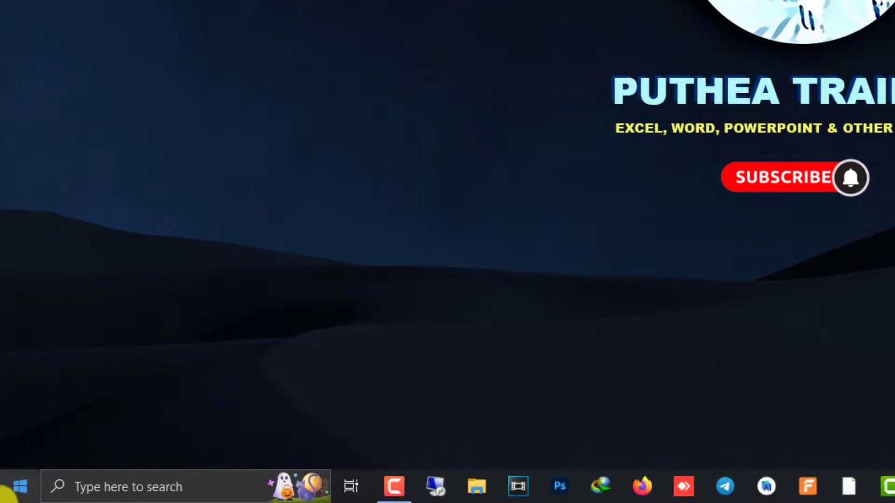
Open Windows Settings and go to the Temporary files page of the System storage settings.
{"action": "left_click", "coordinate": [5, 493]}
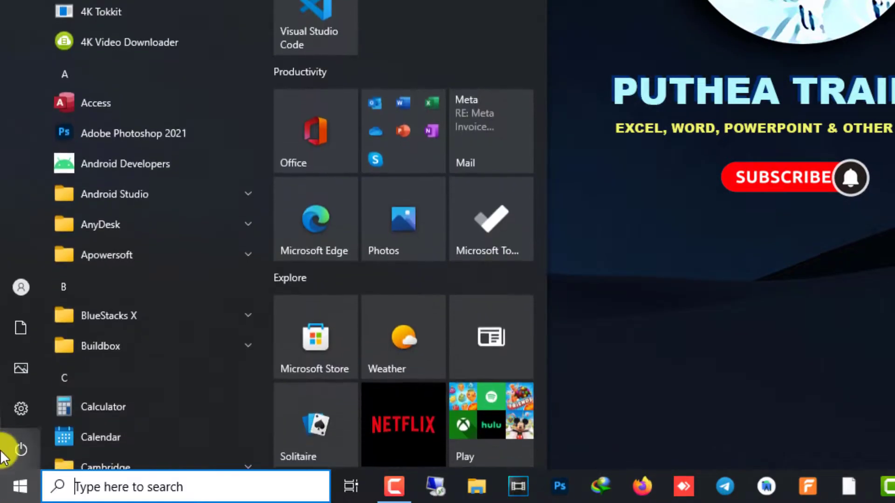
{"action": "left_click", "coordinate": [24, 409]}
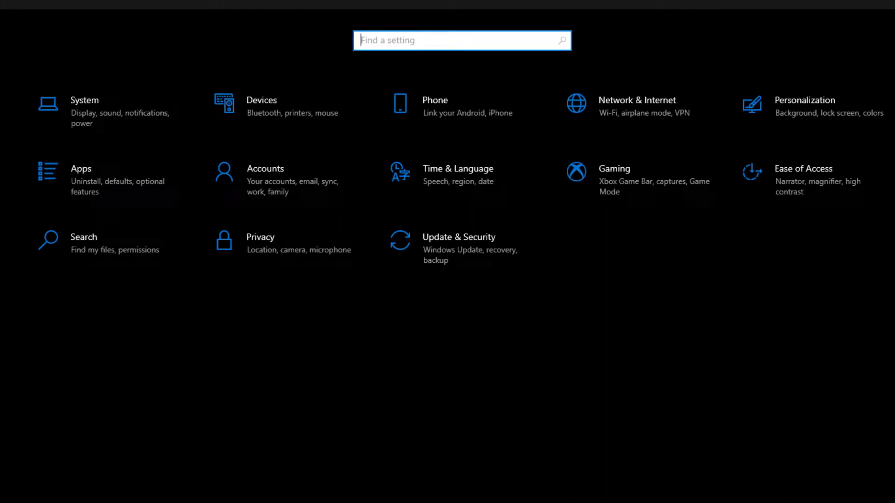
{"action": "left_click", "coordinate": [83, 109]}
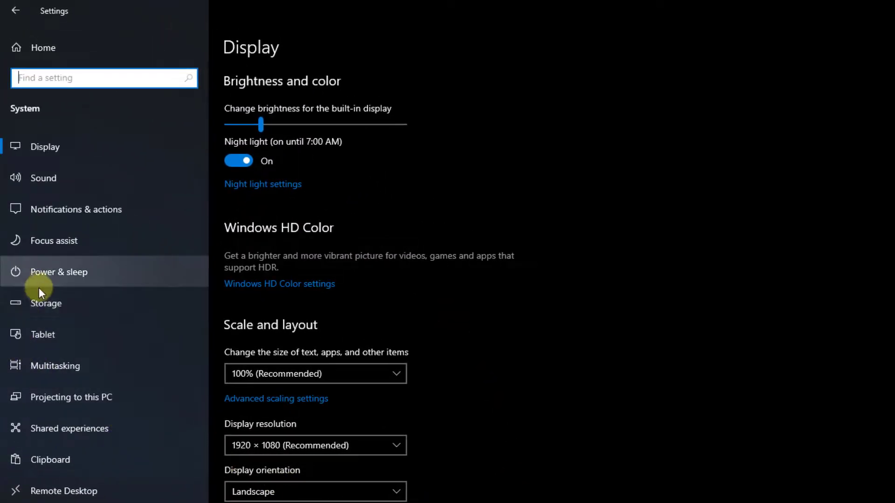
{"action": "left_click", "coordinate": [44, 296]}
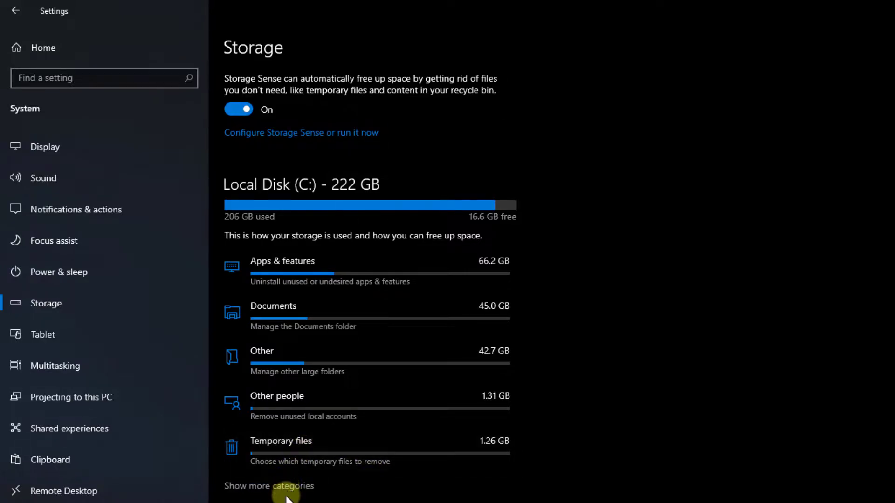
{"action": "left_click", "coordinate": [355, 445]}
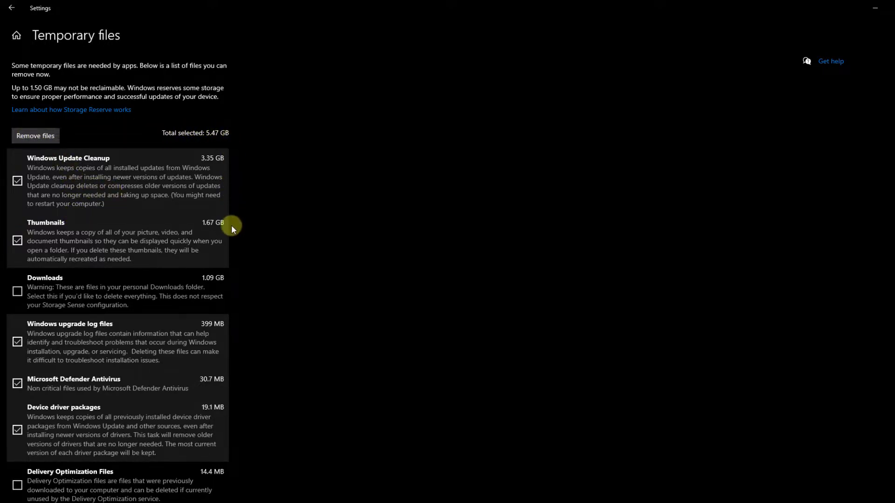
Include the Recycle Bin in the temporary file categories selected for removal.
{"action": "scroll", "coordinate": [268, 267], "scroll_direction": "down", "scroll_amount": 3}
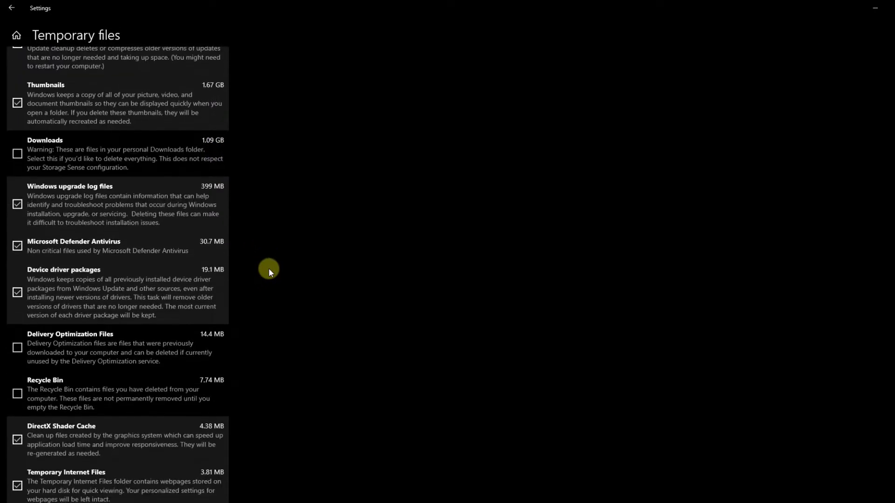
{"action": "scroll", "coordinate": [241, 314], "scroll_direction": "down", "scroll_amount": 3}
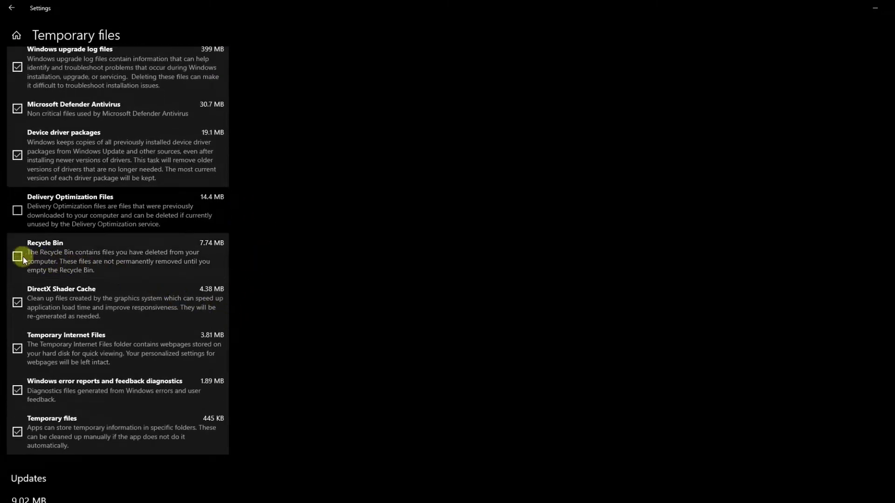
{"action": "left_click", "coordinate": [17, 257]}
{"action": "scroll", "coordinate": [47, 289], "scroll_direction": "down", "scroll_amount": 1}
{"action": "scroll", "coordinate": [49, 290], "scroll_direction": "up", "scroll_amount": 4}
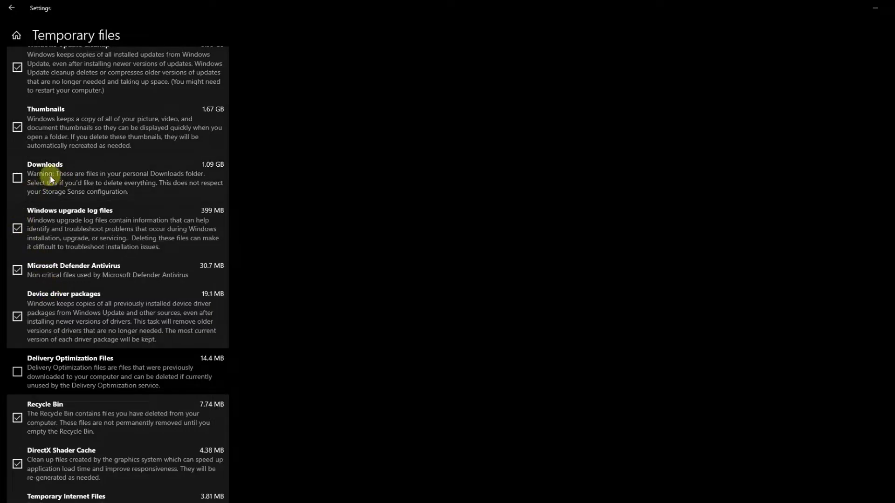
{"action": "scroll", "coordinate": [188, 169], "scroll_direction": "up", "scroll_amount": 3}
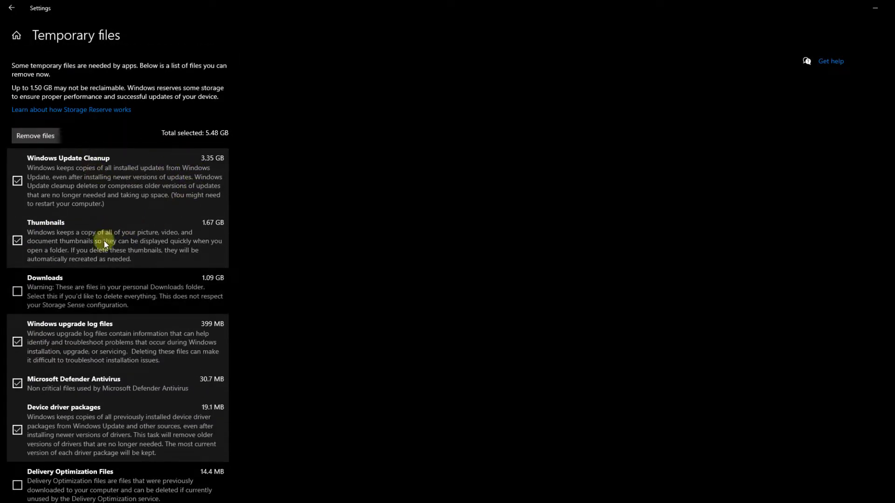
Include Delivery Optimization Files in the selection and remove all selected temporary files.
{"action": "scroll", "coordinate": [195, 258], "scroll_direction": "down", "scroll_amount": 3}
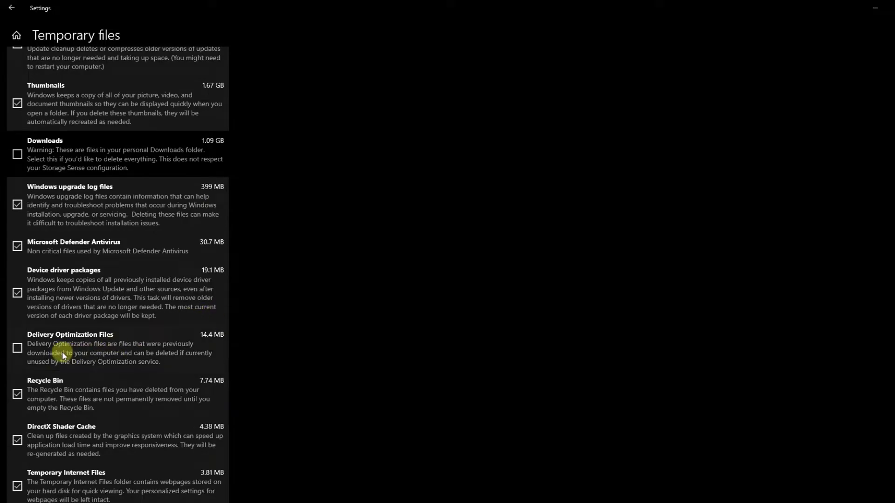
{"action": "left_click", "coordinate": [17, 348]}
{"action": "scroll", "coordinate": [54, 372], "scroll_direction": "down", "scroll_amount": 4}
{"action": "scroll", "coordinate": [68, 374], "scroll_direction": "up", "scroll_amount": 7}
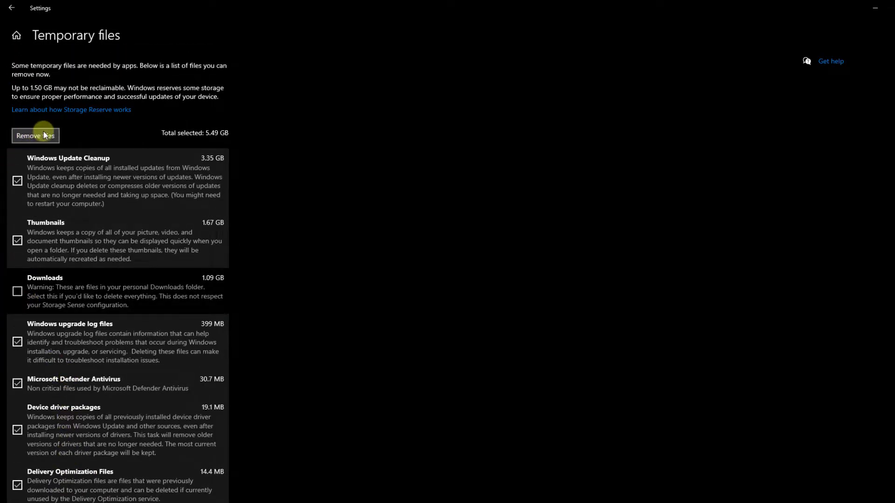
{"action": "left_click", "coordinate": [36, 137]}
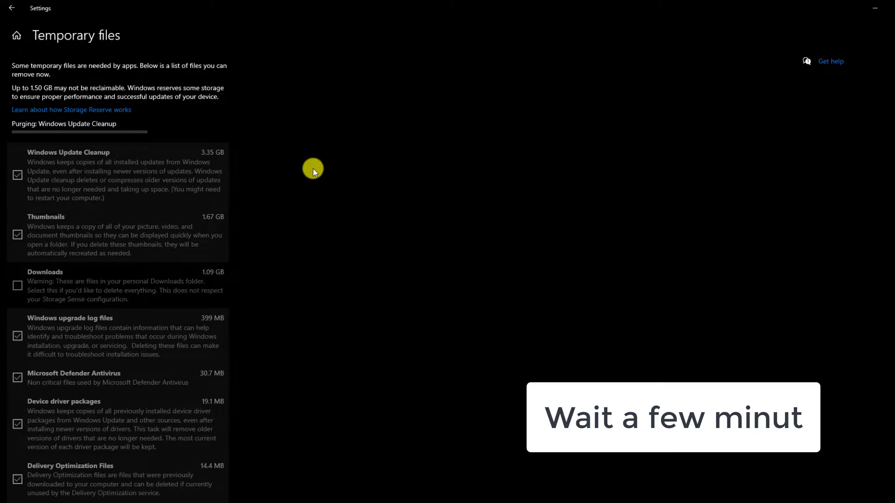
Check the free space of Local Disk (C:) in a refreshed This PC window, minimize it, and review the remaining temporary file categories.
{"action": "key", "text": "super+e"}
{"action": "right_click", "coordinate": [415, 235]}
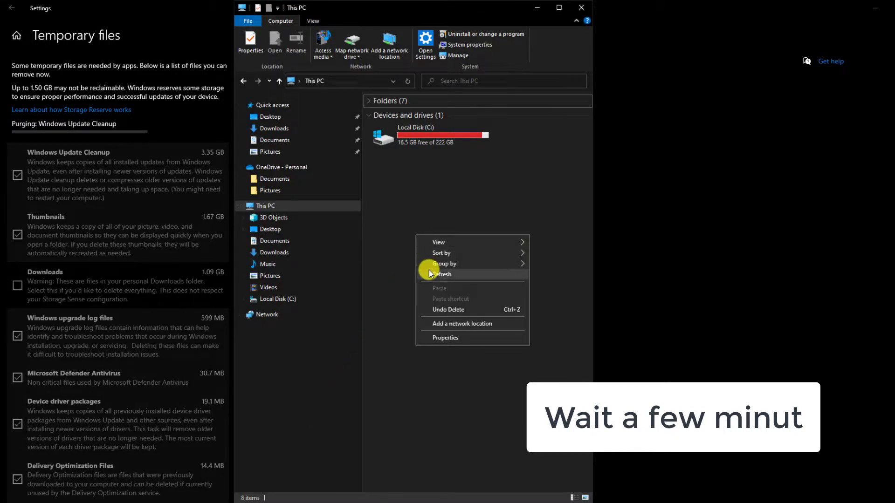
{"action": "left_click", "coordinate": [428, 270]}
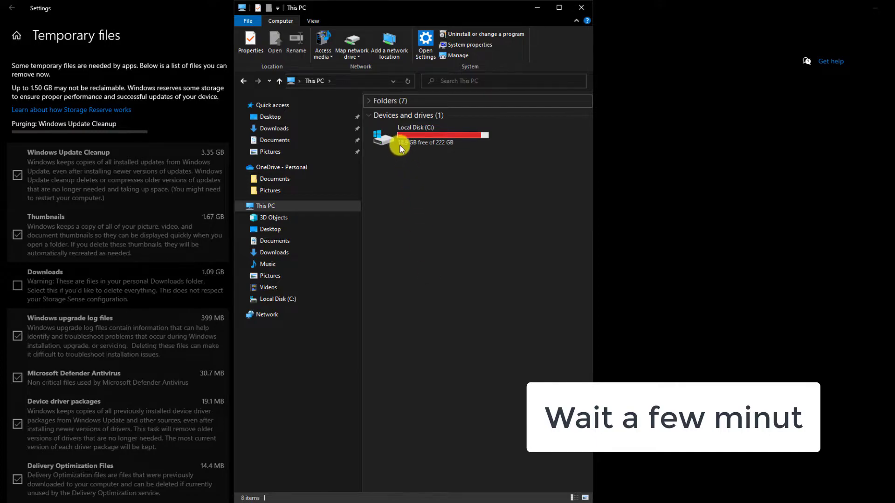
{"action": "left_click", "coordinate": [537, 8]}
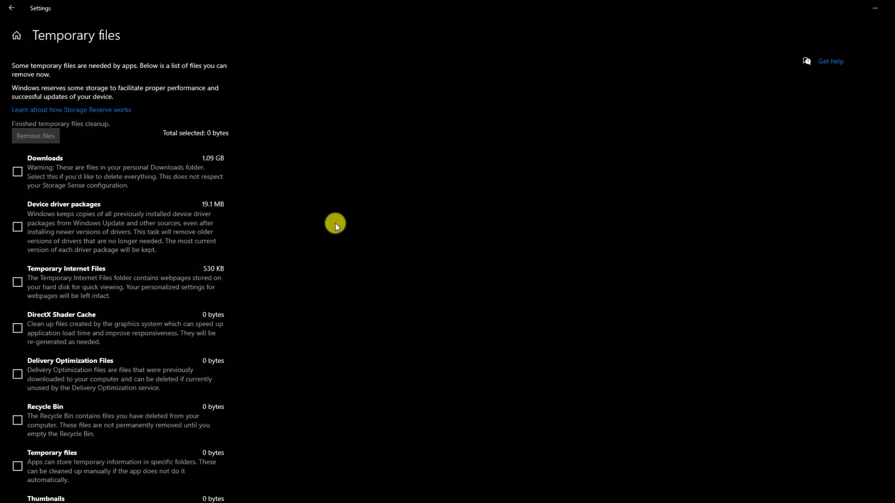
{"action": "scroll", "coordinate": [203, 242], "scroll_direction": "down", "scroll_amount": 5}
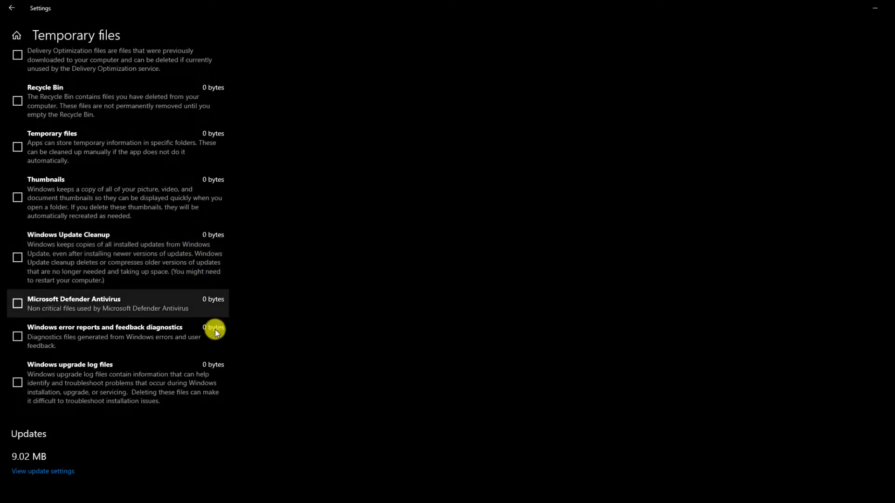
Recheck the free space of Local Disk (C:) in This PC after refreshing the view, and minimize the window.
{"action": "scroll", "coordinate": [219, 222], "scroll_direction": "up", "scroll_amount": 5}
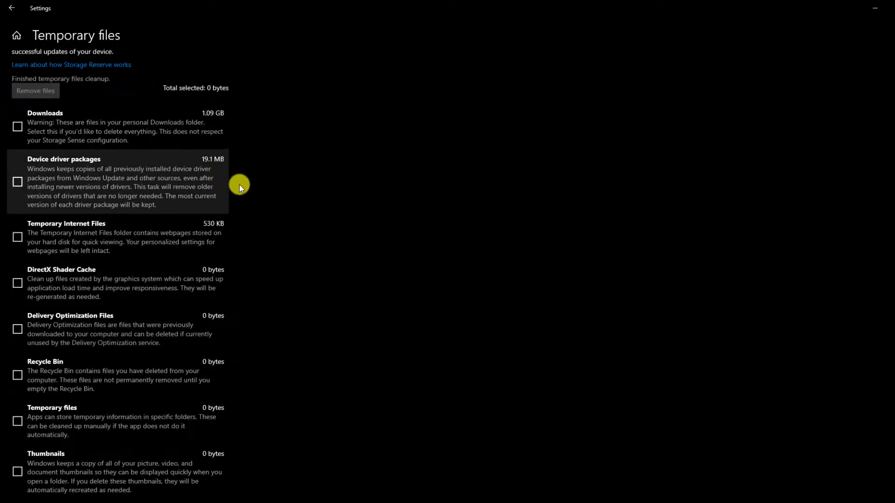
{"action": "left_click", "coordinate": [281, 501]}
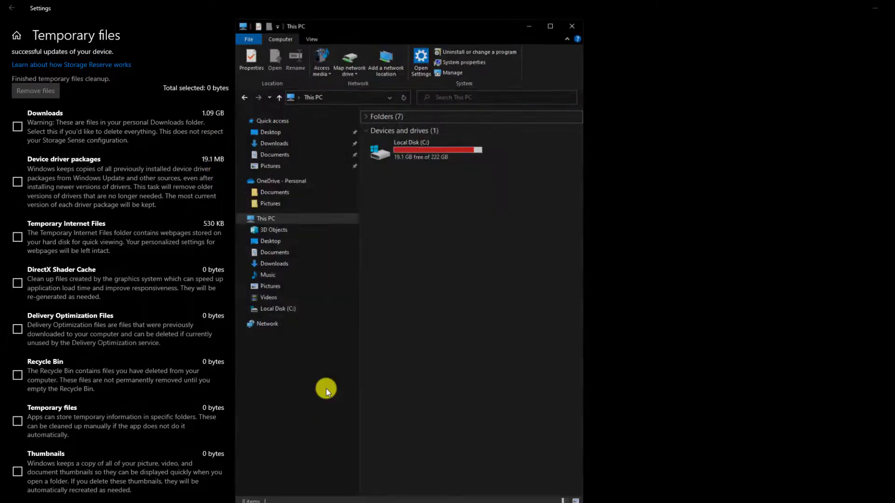
{"action": "right_click", "coordinate": [396, 188]}
{"action": "left_click", "coordinate": [415, 227]}
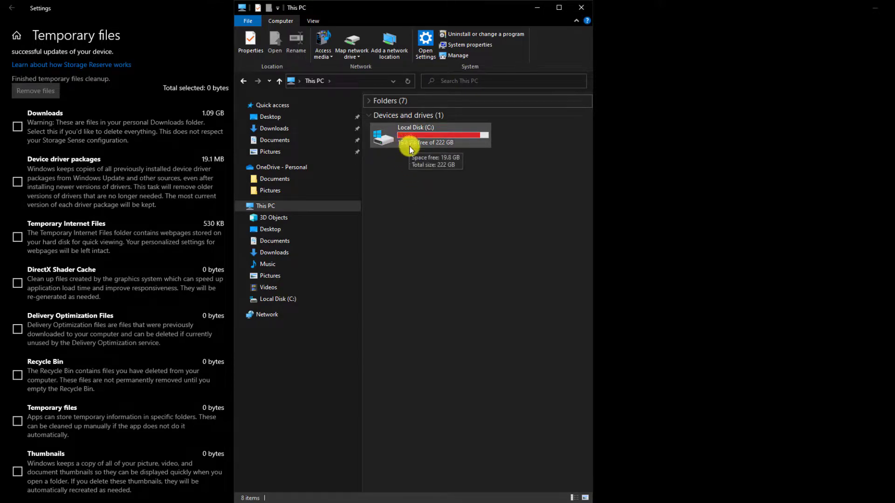
{"action": "left_click", "coordinate": [536, 8]}
Browse the Documents folder from its storage category for removable files, and return to the Storage page.
{"action": "left_click", "coordinate": [10, 8]}
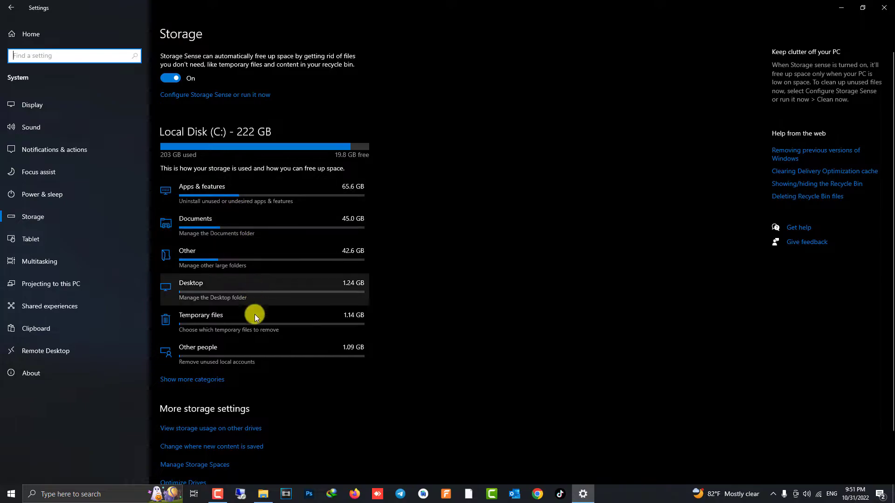
{"action": "left_click", "coordinate": [242, 220]}
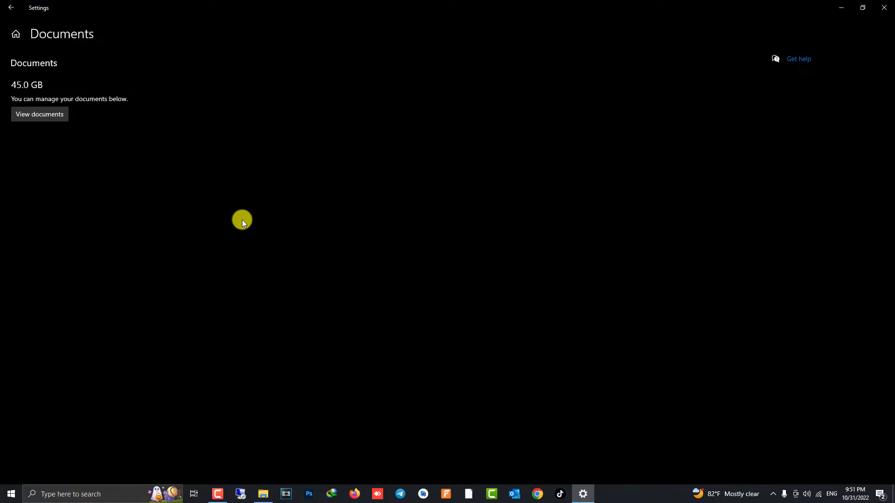
{"action": "left_click", "coordinate": [34, 119]}
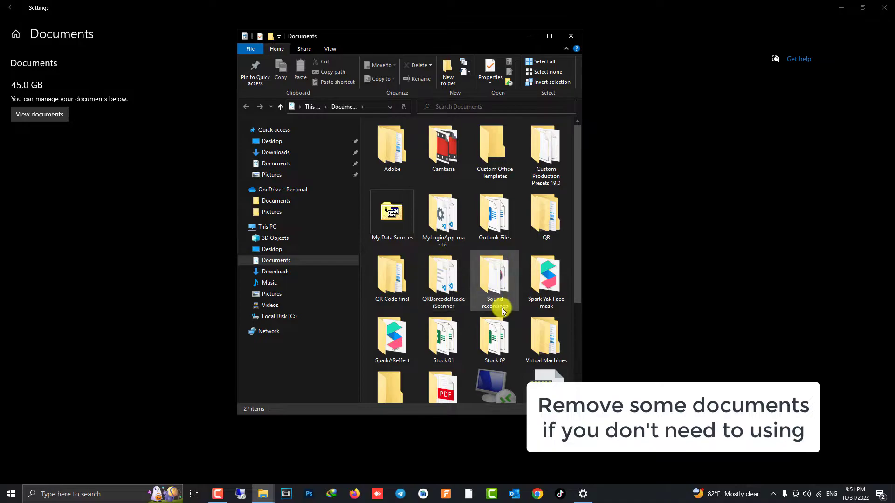
{"action": "scroll", "coordinate": [496, 303], "scroll_direction": "down", "scroll_amount": 3}
{"action": "scroll", "coordinate": [456, 330], "scroll_direction": "up", "scroll_amount": 3}
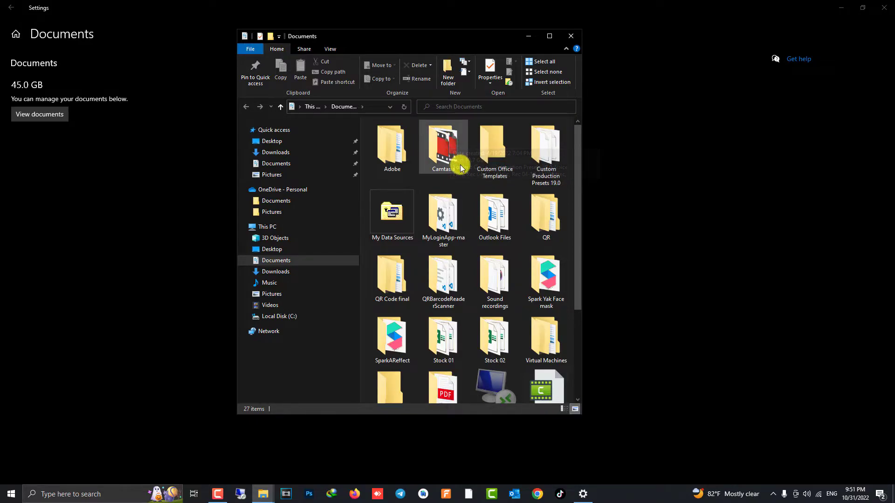
{"action": "left_click", "coordinate": [125, 190]}
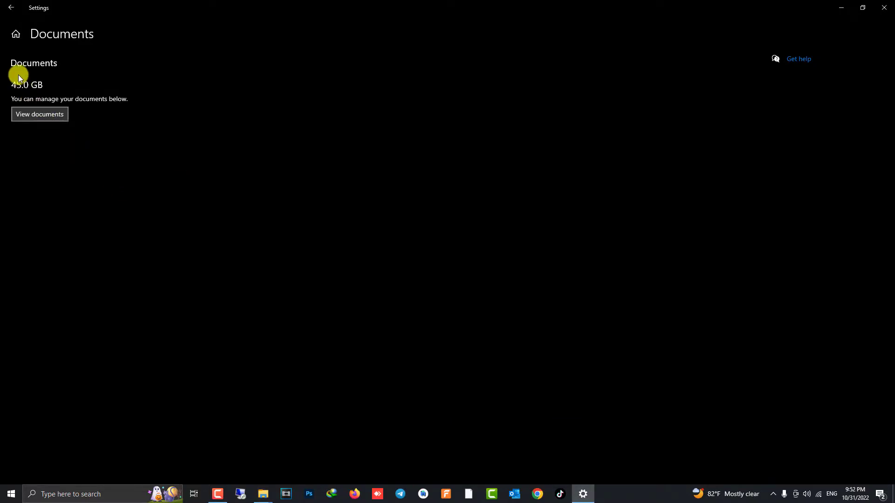
{"action": "left_click", "coordinate": [12, 8]}
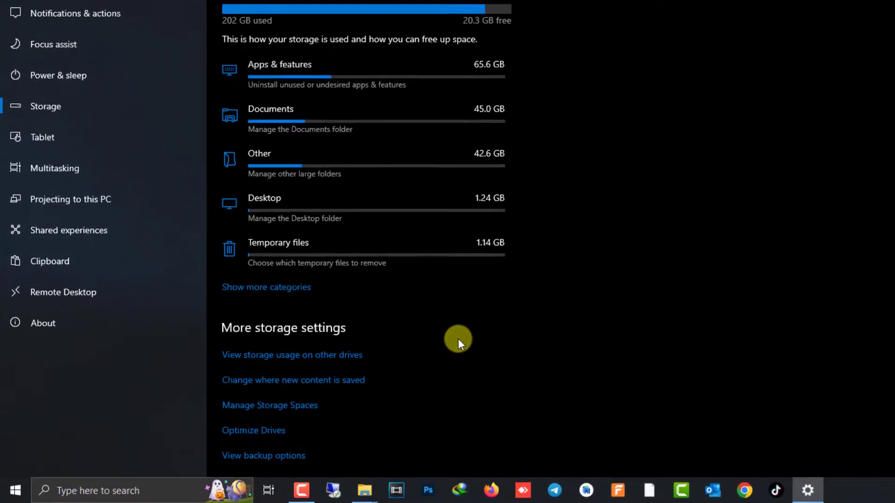
Open Optimize Drives from the additional storage settings and optimize drive (C:).
{"action": "scroll", "coordinate": [459, 338], "scroll_direction": "down", "scroll_amount": 1}
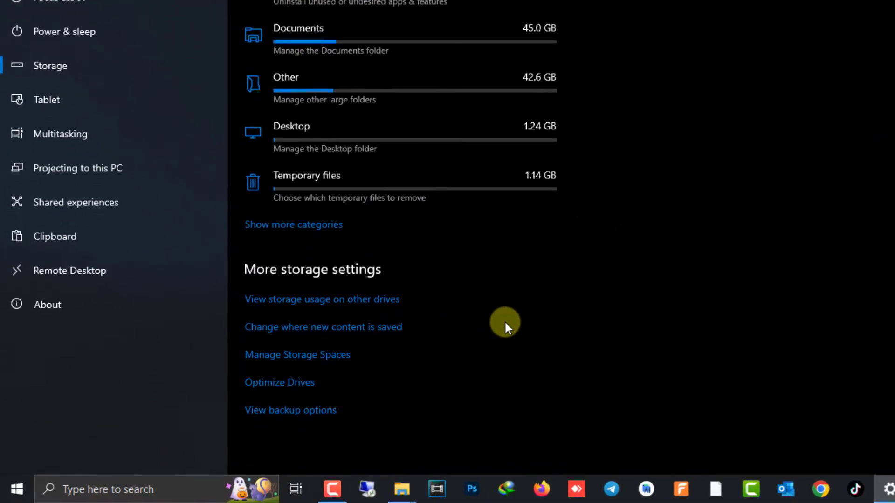
{"action": "left_click", "coordinate": [283, 383]}
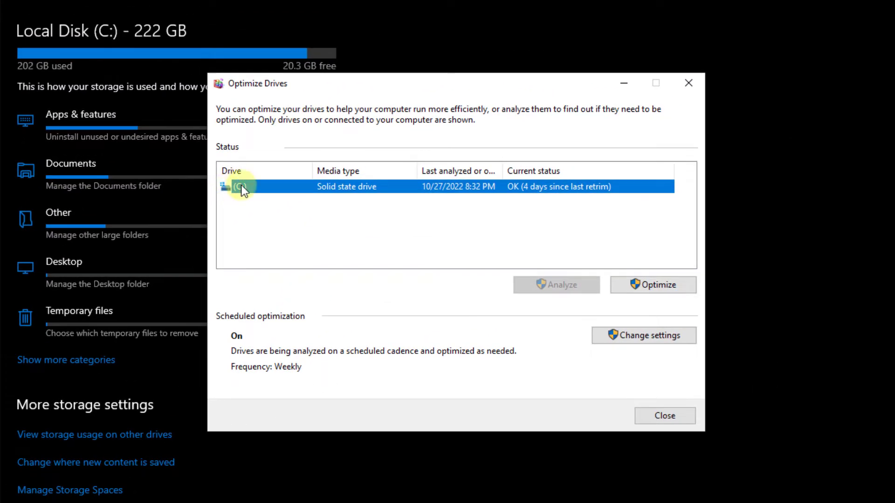
{"action": "left_click", "coordinate": [647, 285]}
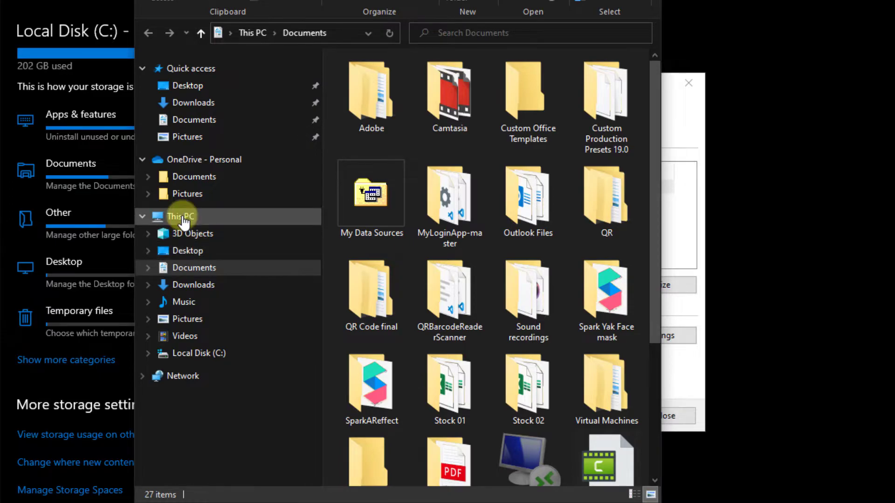
Check the refreshed free space of Local Disk (C:) in This PC, and close the Optimize Drives dialog.
{"action": "left_click", "coordinate": [180, 216]}
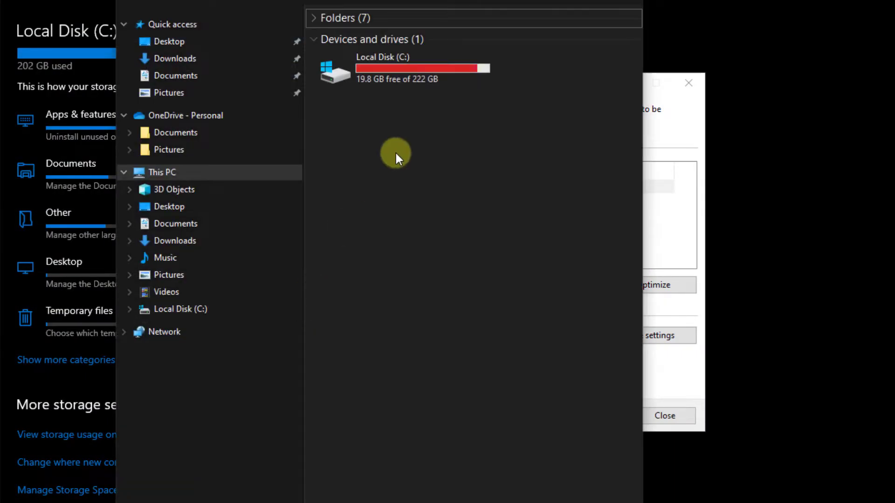
{"action": "right_click", "coordinate": [396, 153]}
{"action": "left_click", "coordinate": [433, 212]}
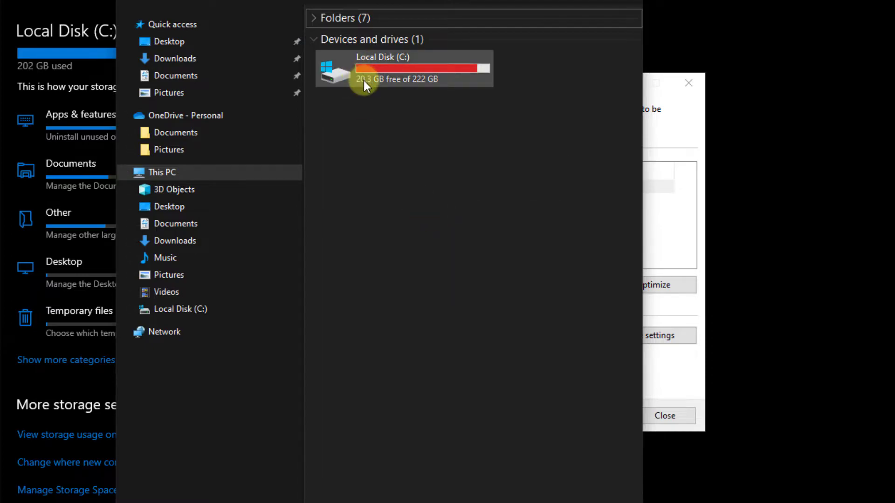
{"action": "left_click", "coordinate": [685, 121]}
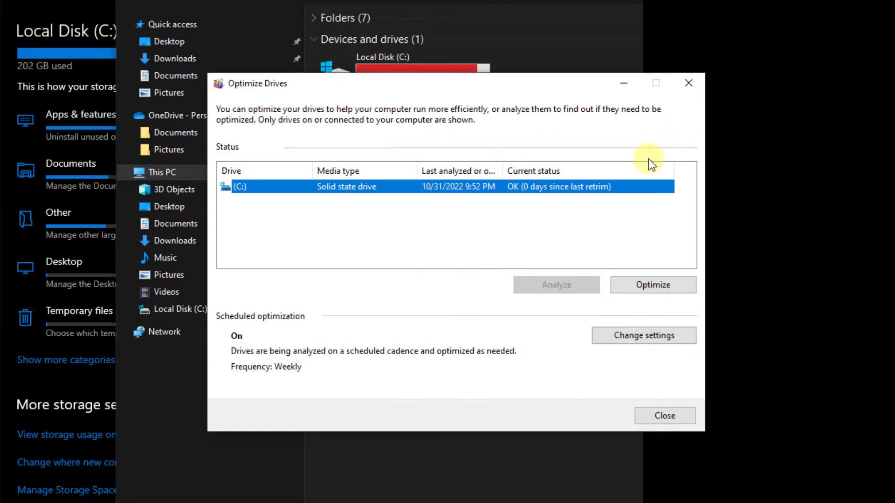
{"action": "left_click", "coordinate": [648, 415]}
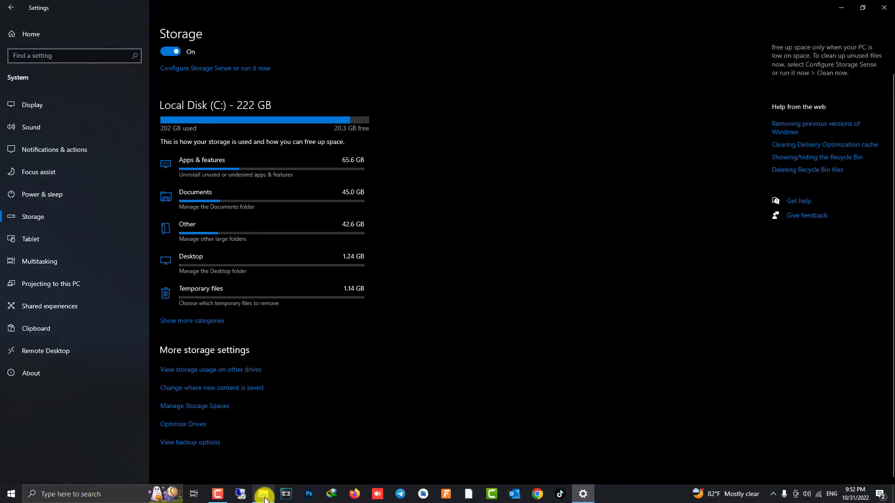
Search Quick access for SIZE:GIGANTIC in a new File Explorer window and maximize the window.
{"action": "right_click", "coordinate": [264, 491]}
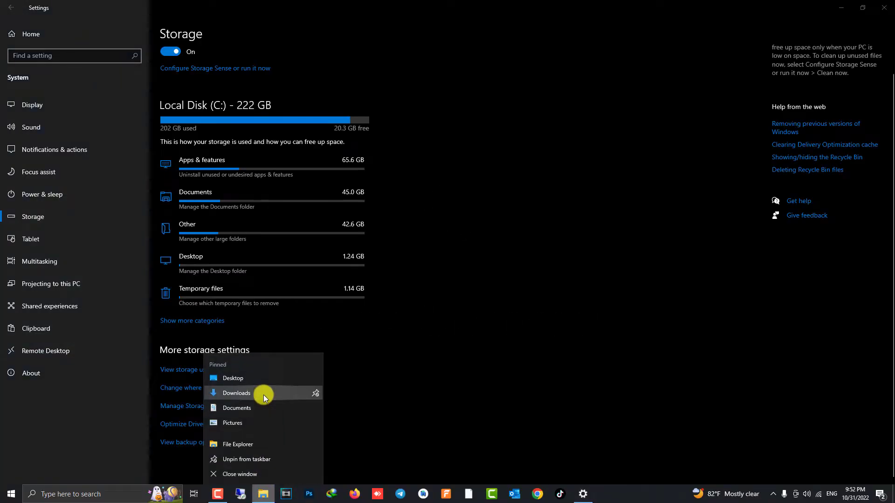
{"action": "left_click", "coordinate": [247, 445]}
{"action": "left_click", "coordinate": [489, 120]}
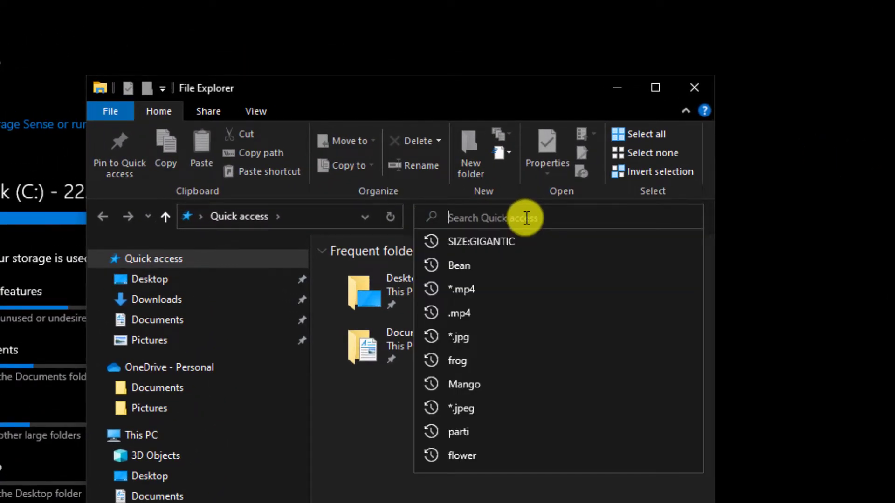
{"action": "type", "text": "SI"}
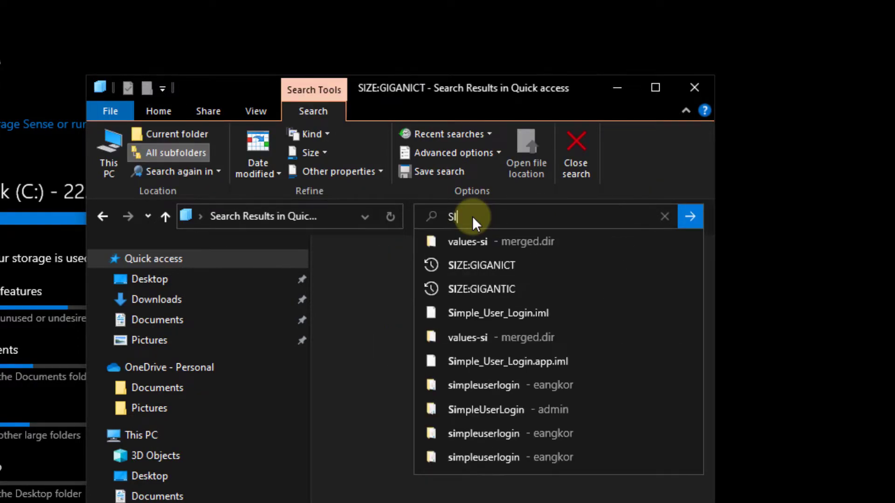
{"action": "type", "text": "ZE:"}
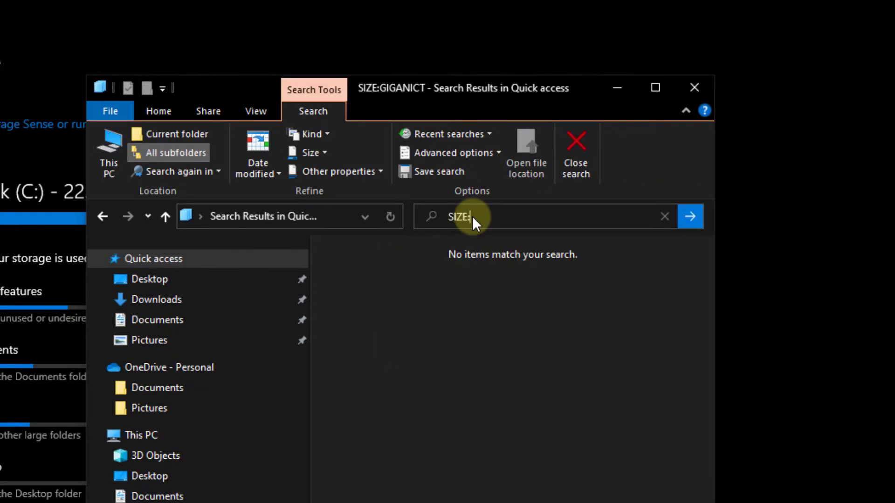
{"action": "type", "text": "GIGANTIC"}
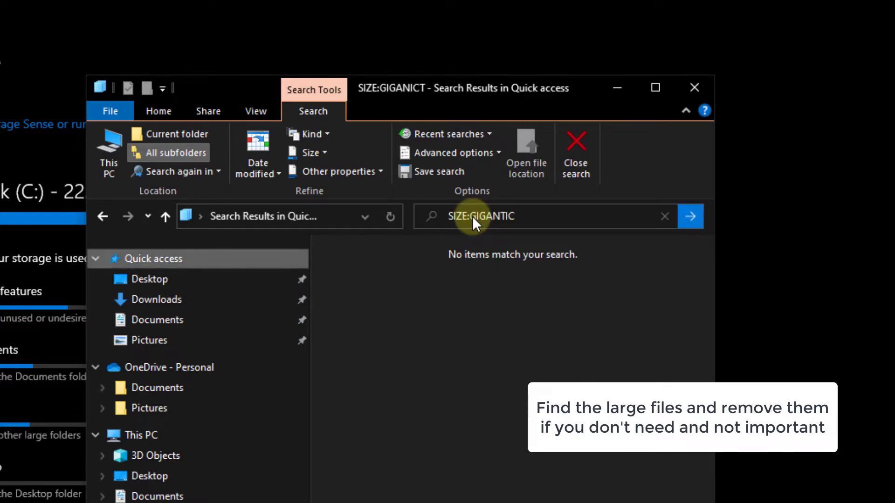
{"action": "left_click", "coordinate": [657, 86]}
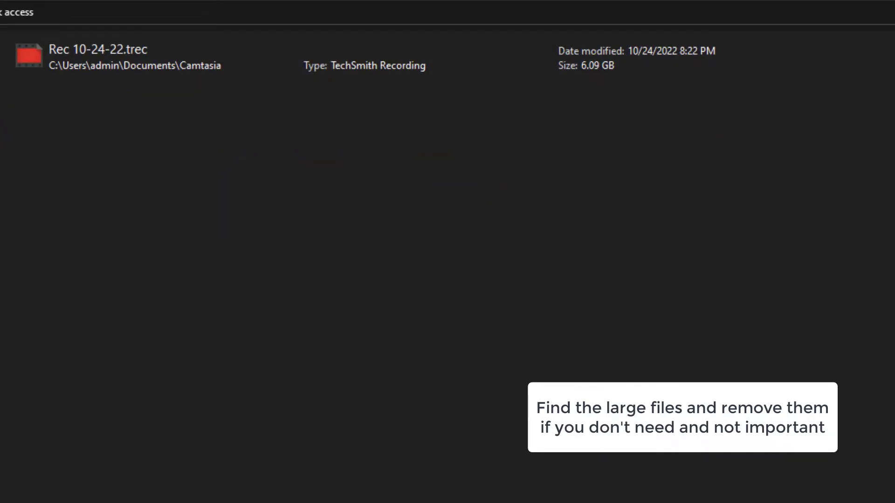
Open the file location of the found recording Rec 10-24-22.trec.
{"action": "left_click", "coordinate": [124, 61]}
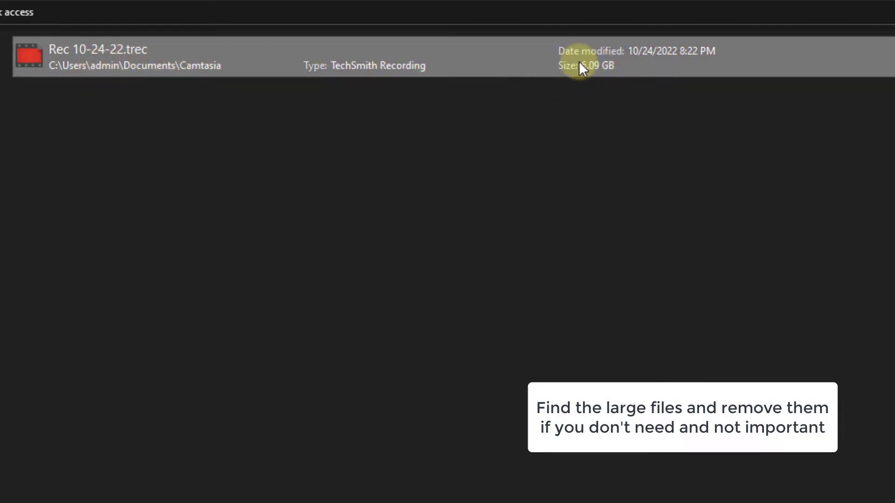
{"action": "right_click", "coordinate": [178, 61]}
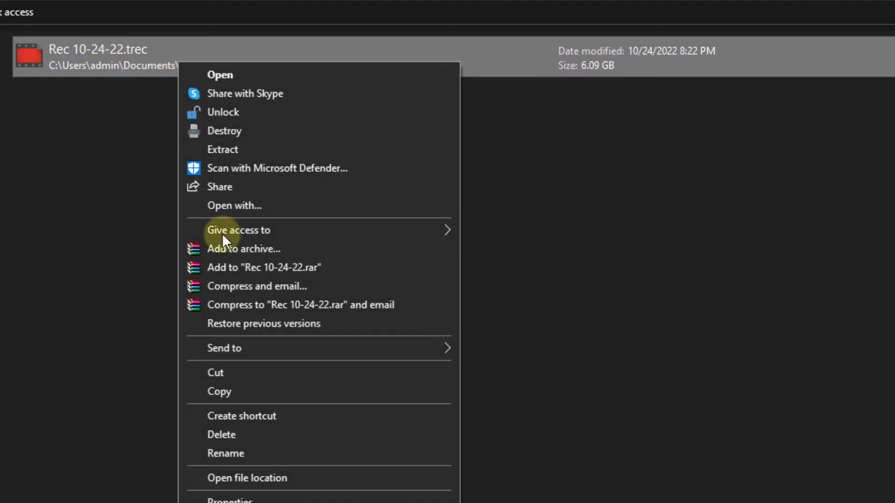
{"action": "left_click", "coordinate": [235, 477]}
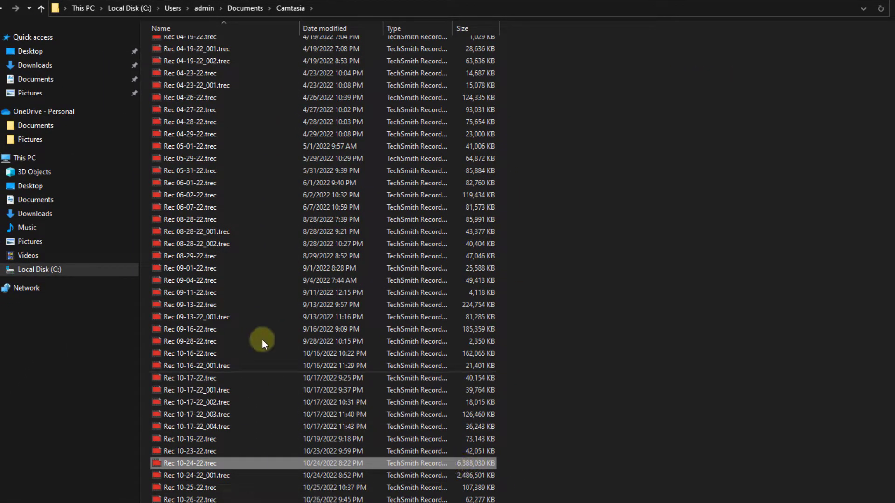
Look through the Camtasia folder's recordings and delete Rec 10-24-22.trec.
{"action": "scroll", "coordinate": [274, 276], "scroll_direction": "up", "scroll_amount": 1}
{"action": "scroll", "coordinate": [312, 317], "scroll_direction": "down", "scroll_amount": 1}
{"action": "scroll", "coordinate": [323, 330], "scroll_direction": "up", "scroll_amount": 1}
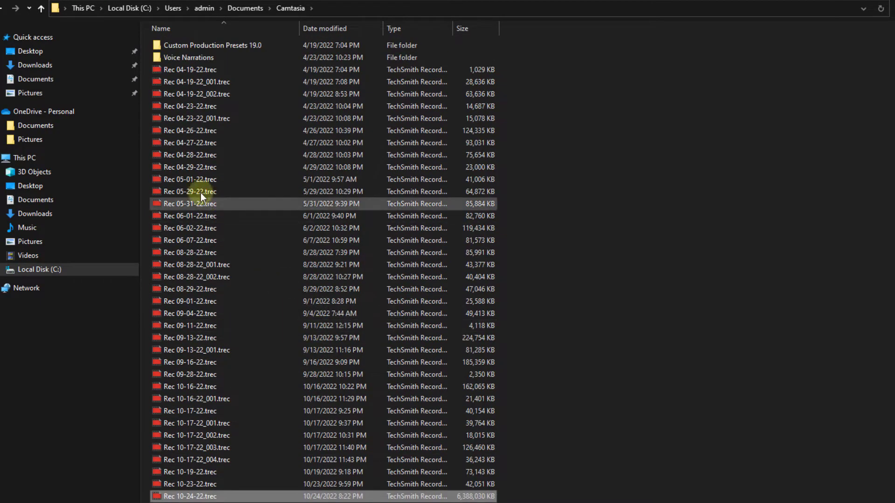
{"action": "scroll", "coordinate": [330, 369], "scroll_direction": "down", "scroll_amount": 1}
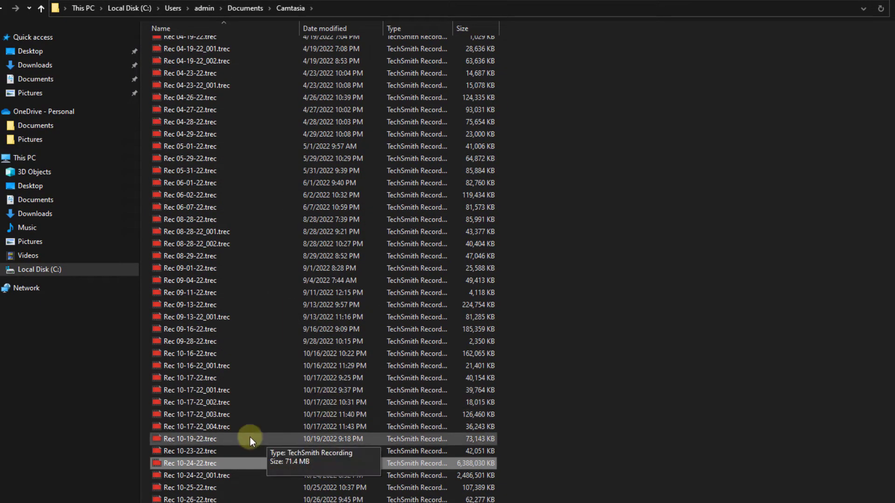
{"action": "right_click", "coordinate": [206, 463]}
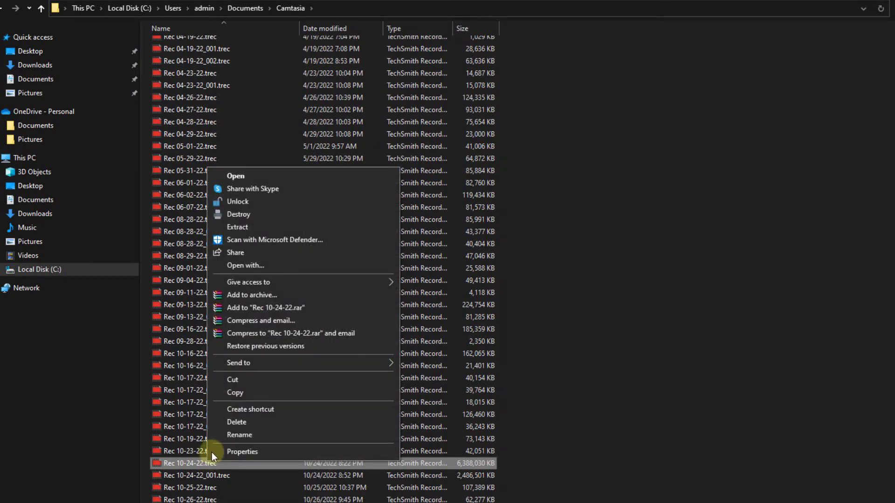
{"action": "left_click", "coordinate": [233, 423]}
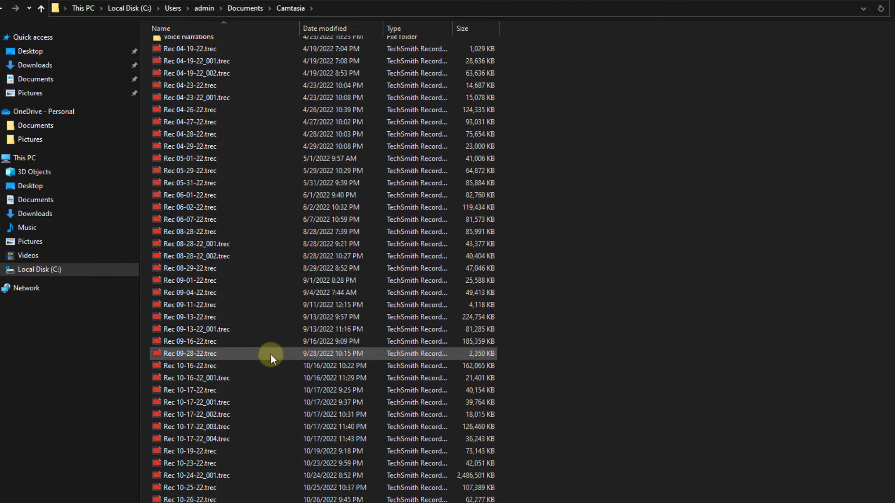
Switch to the This PC window and refresh it twice to check the free space of Local Disk (C:).
{"action": "mouse_move", "coordinate": [314, 502]}
{"action": "left_click", "coordinate": [262, 473]}
{"action": "right_click", "coordinate": [460, 180]}
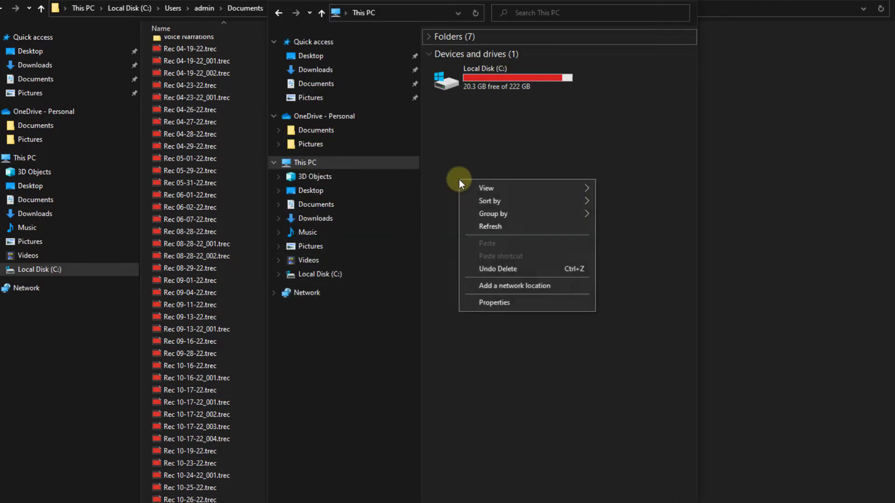
{"action": "left_click", "coordinate": [485, 226]}
{"action": "right_click", "coordinate": [482, 138]}
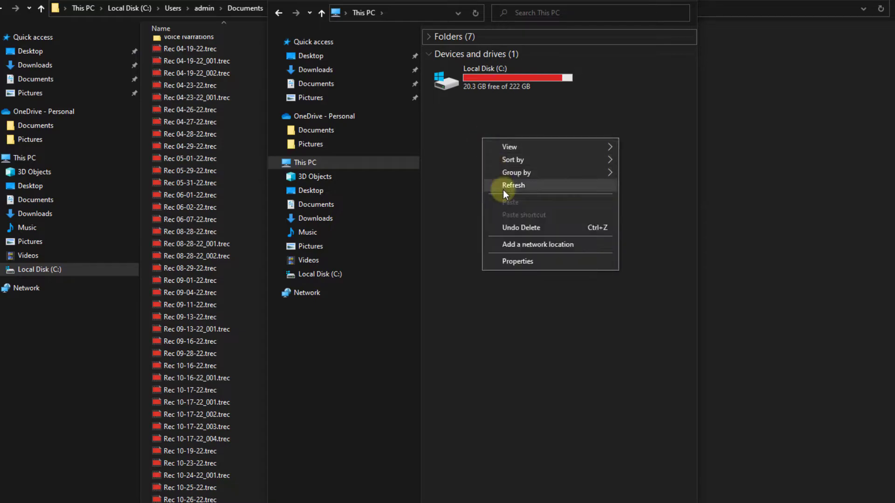
{"action": "left_click", "coordinate": [502, 182]}
{"action": "left_click", "coordinate": [494, 84]}
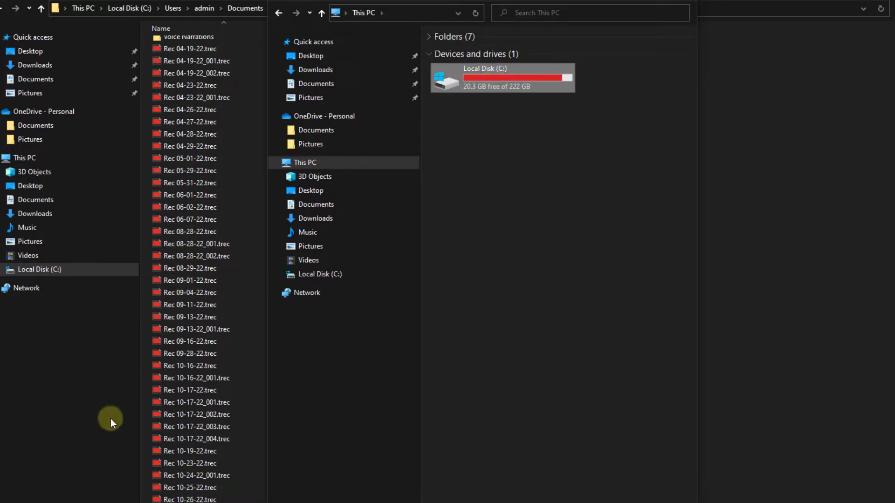
Sort the Camtasia folder by size with the largest files first, and select Rec 10-24-22_001.trec.
{"action": "left_click", "coordinate": [216, 256]}
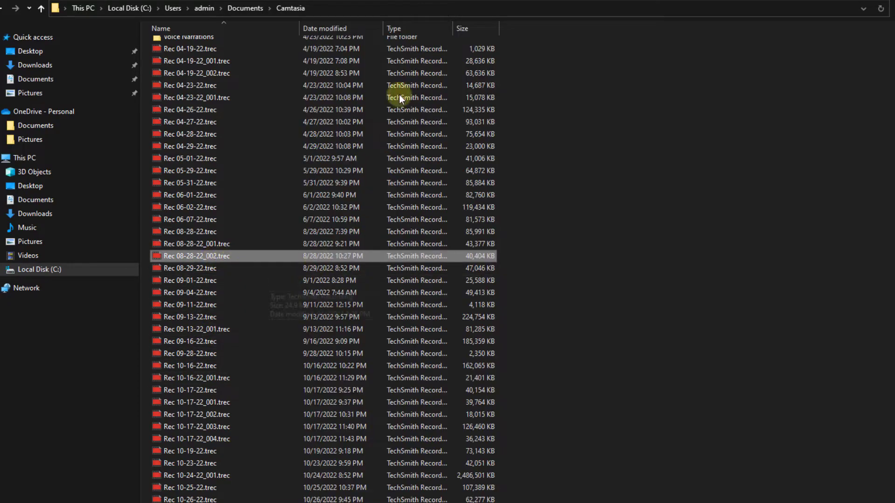
{"action": "left_click", "coordinate": [464, 27]}
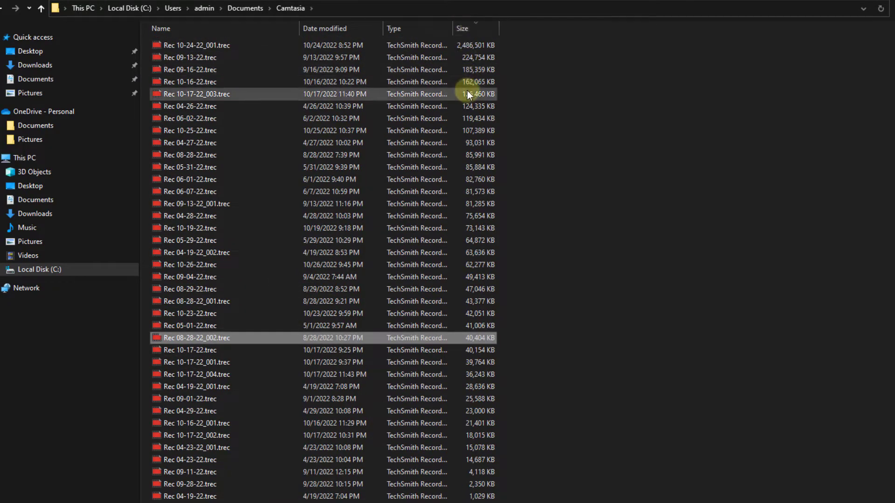
{"action": "left_click_drag", "start_coordinate": [213, 48], "coordinate": [333, 50]}
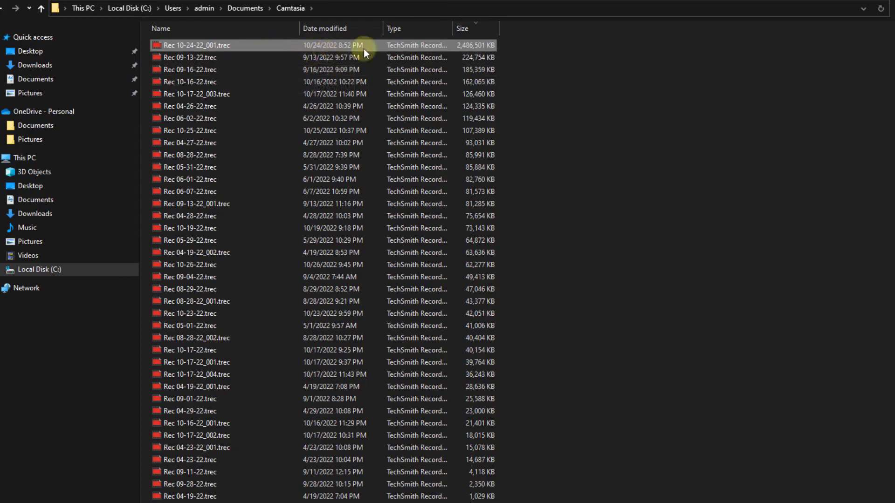
Sort the Camtasia folder by date modified, newest first, and delete all the .trec recordings while keeping the subfolders.
{"action": "left_click_drag", "start_coordinate": [504, 43], "coordinate": [342, 58]}
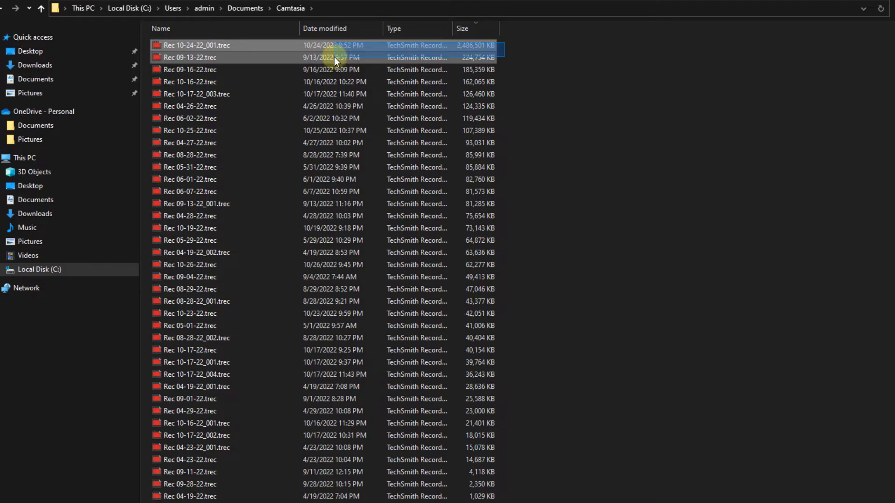
{"action": "left_click_drag", "start_coordinate": [334, 57], "coordinate": [334, 57]}
{"action": "left_click", "coordinate": [321, 30]}
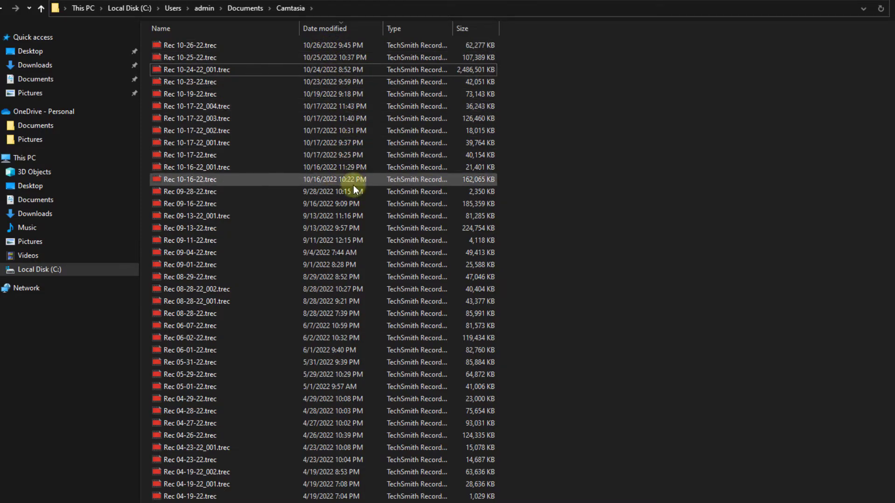
{"action": "scroll", "coordinate": [354, 185], "scroll_direction": "down", "scroll_amount": 1}
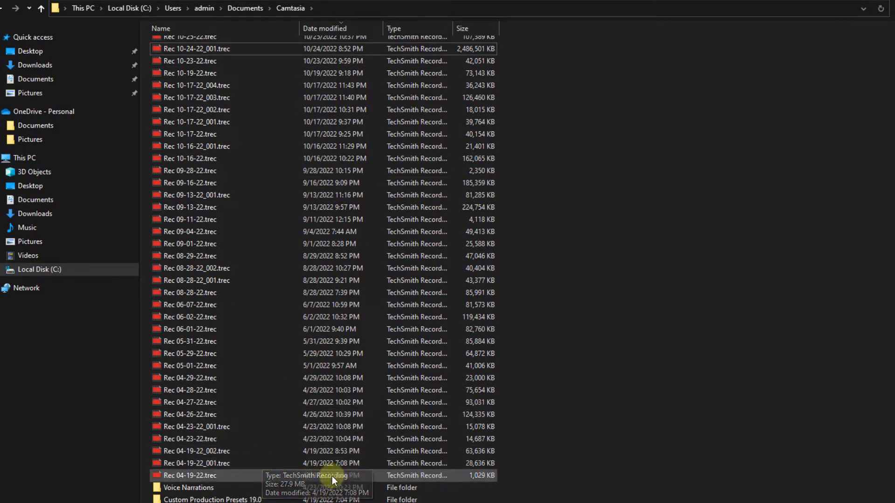
{"action": "left_click_drag", "start_coordinate": [502, 472], "coordinate": [169, 44]}
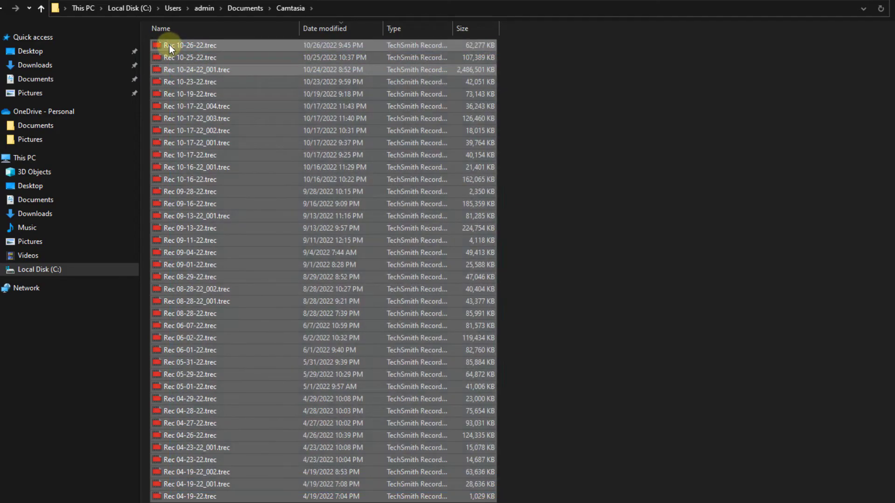
{"action": "right_click", "coordinate": [169, 45]}
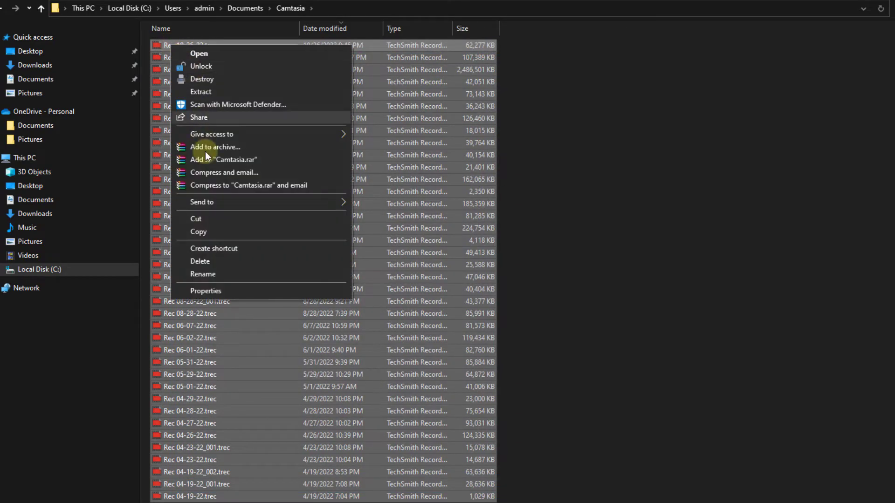
{"action": "left_click", "coordinate": [211, 263]}
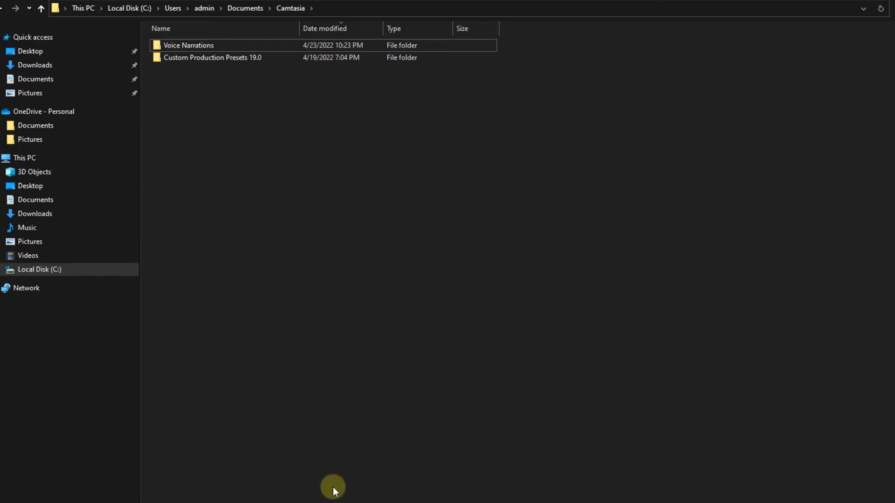
Switch to the This PC window and refresh it to check the free space of Local Disk (C:).
{"action": "mouse_move", "coordinate": [333, 489]}
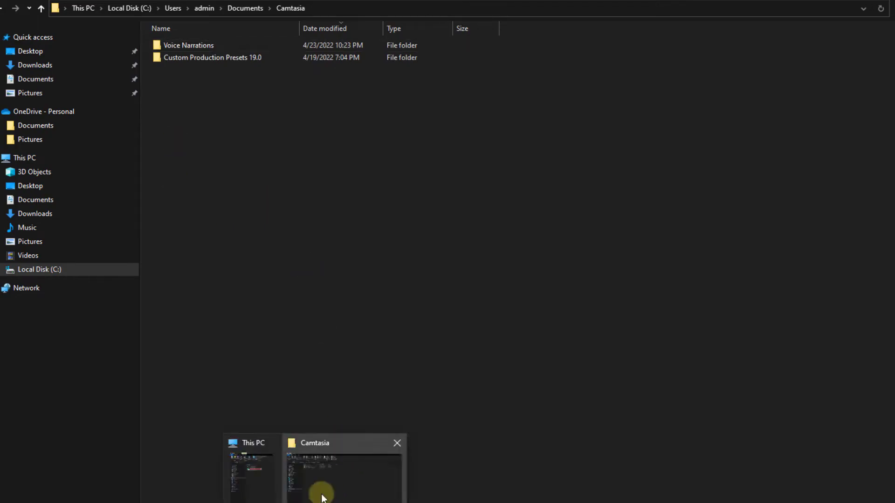
{"action": "left_click", "coordinate": [269, 482]}
{"action": "right_click", "coordinate": [499, 132]}
{"action": "left_click", "coordinate": [531, 180]}
{"action": "left_click", "coordinate": [225, 109]}
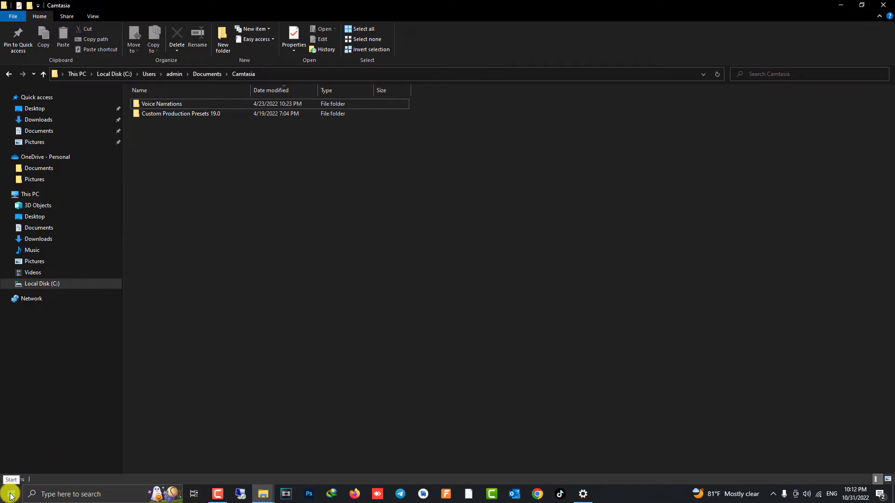
In the Settings window's Temporary files page, include the Recycle Bin in the selection and remove the selected files.
{"action": "left_click", "coordinate": [583, 493]}
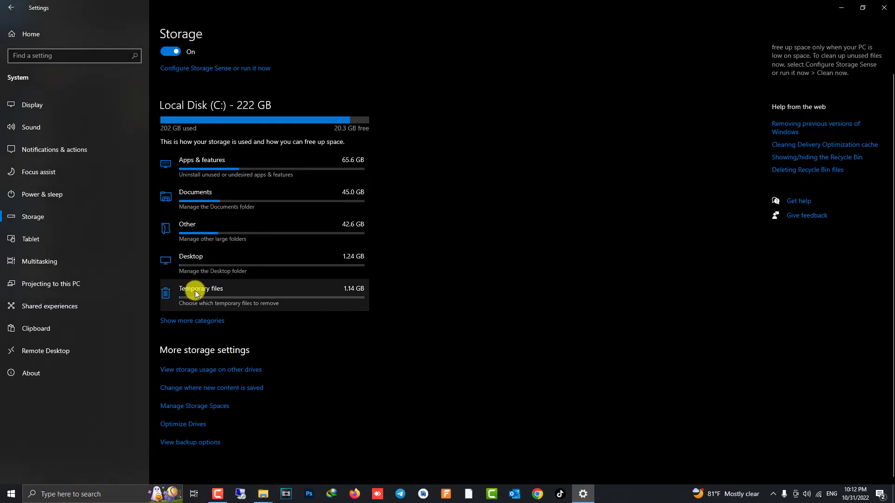
{"action": "left_click", "coordinate": [209, 303]}
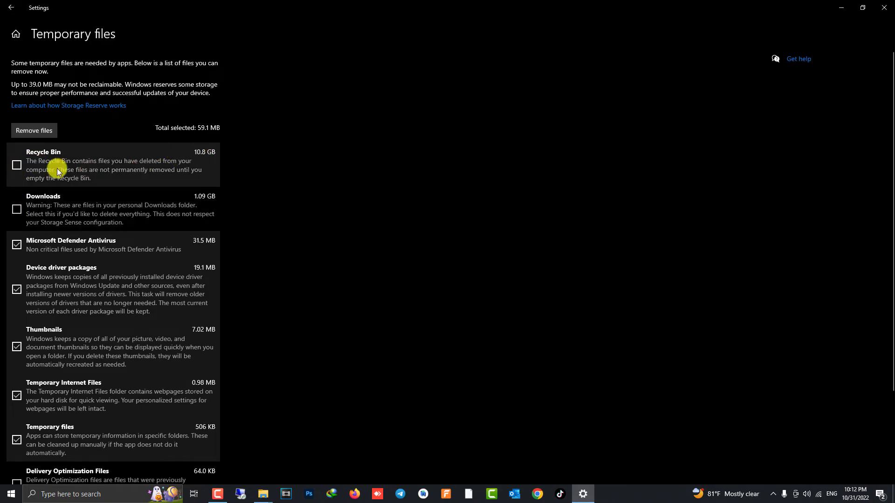
{"action": "left_click", "coordinate": [17, 165]}
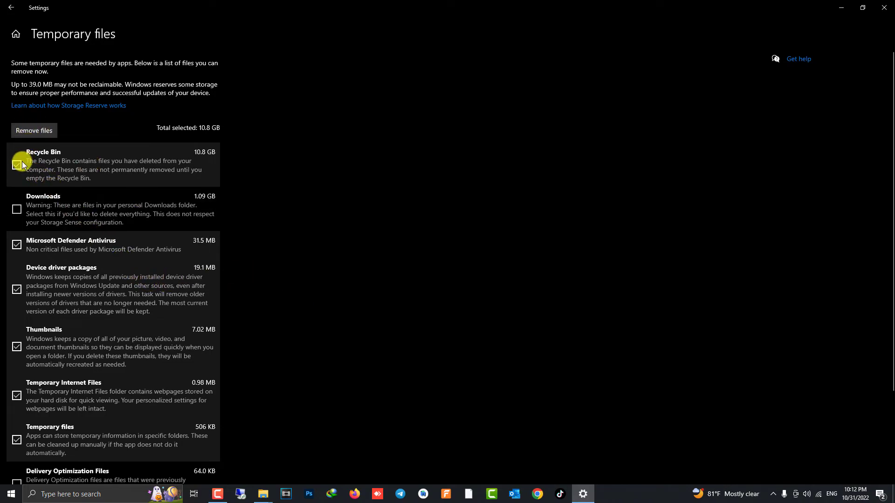
{"action": "left_click", "coordinate": [36, 131]}
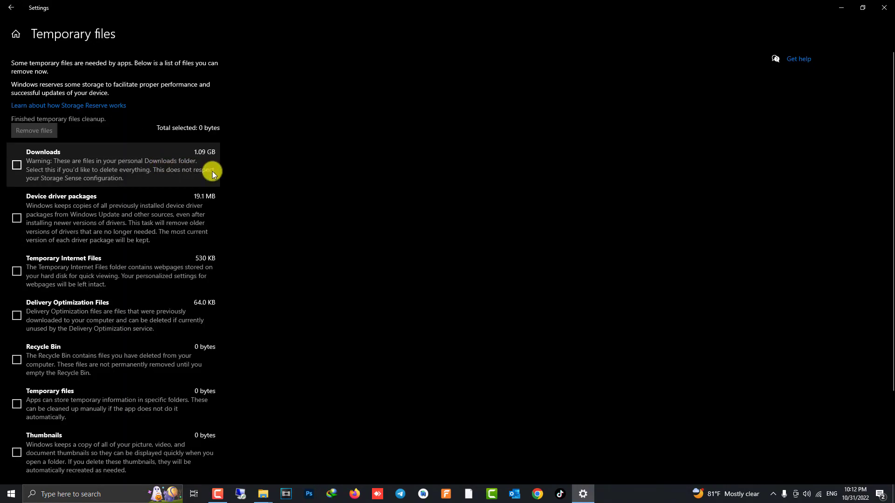
Bring up the This PC window, minimize the Camtasia folder window, and check the free space of Local Disk (C:).
{"action": "mouse_move", "coordinate": [264, 497]}
{"action": "left_click", "coordinate": [293, 457]}
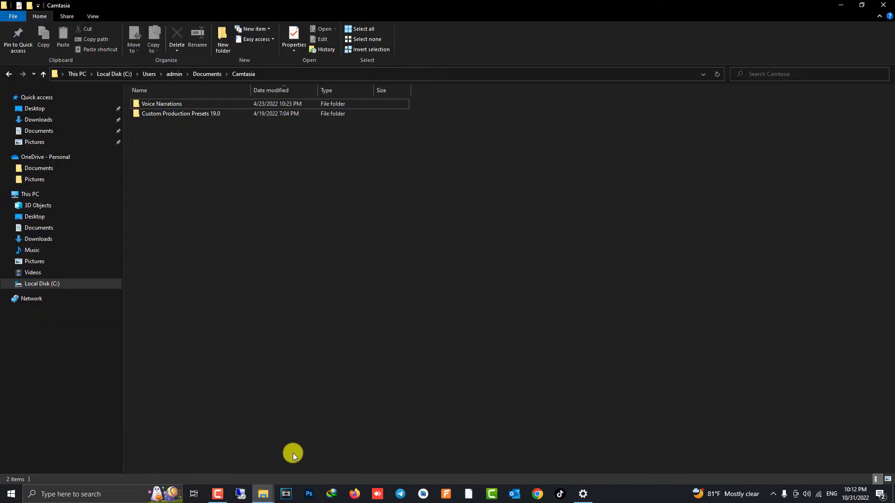
{"action": "left_click", "coordinate": [233, 461]}
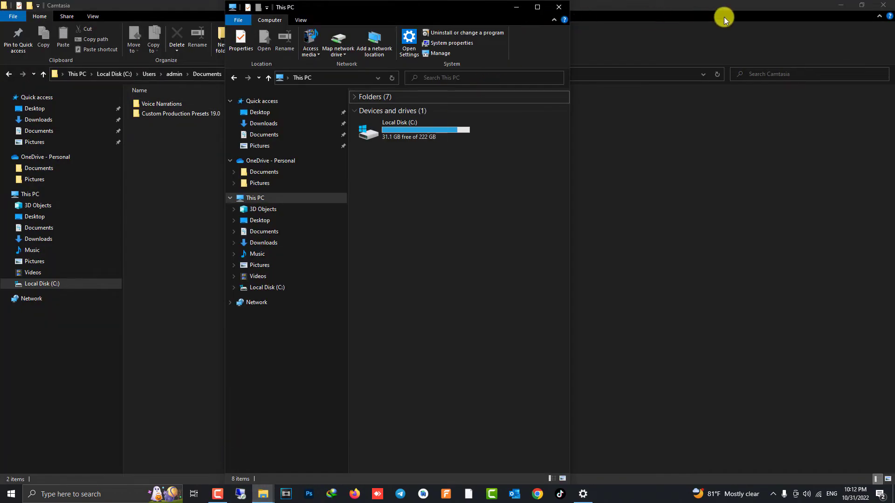
{"action": "left_click", "coordinate": [831, 12]}
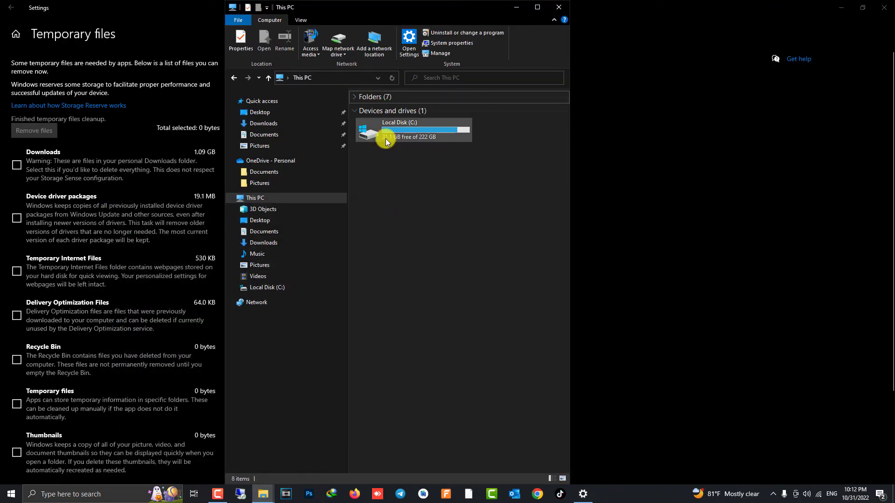
{"action": "left_click", "coordinate": [394, 139]}
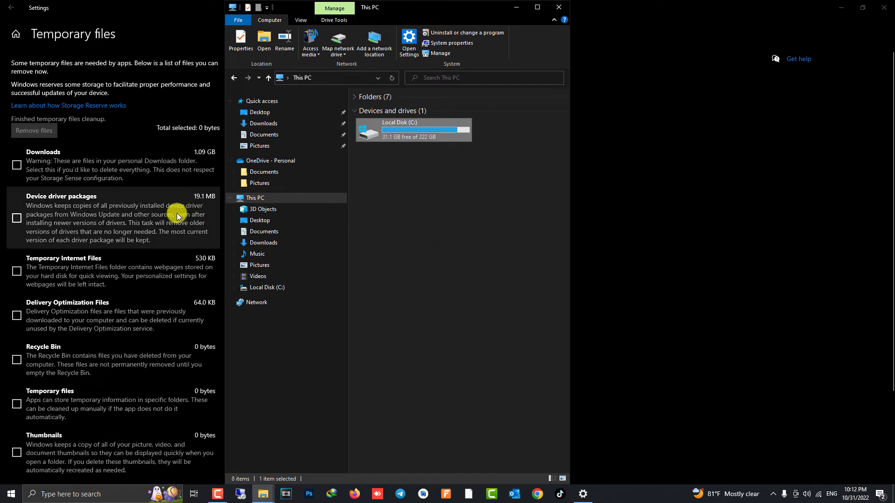
Clear the Settings and This PC windows away and open Control Panel's Programs and Features list for uninstalling programs.
{"action": "left_click", "coordinate": [884, 8]}
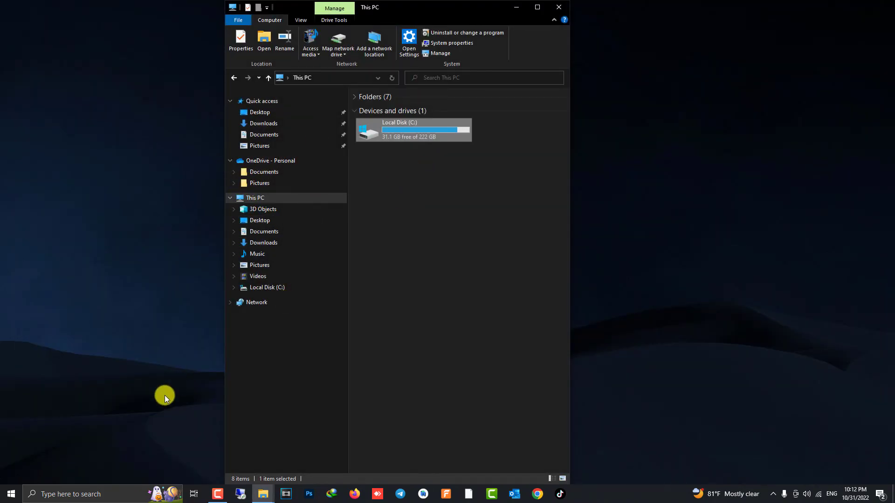
{"action": "left_click", "coordinate": [516, 9]}
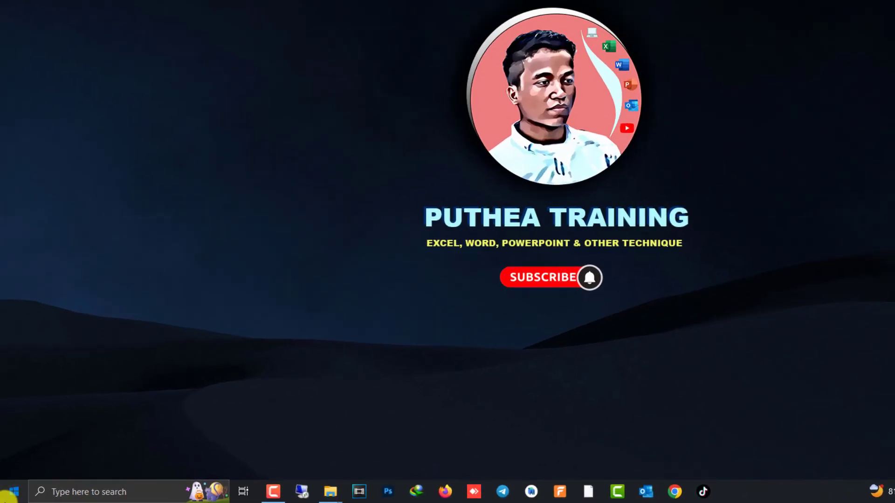
{"action": "left_click", "coordinate": [10, 493]}
{"action": "type", "text": "contr"}
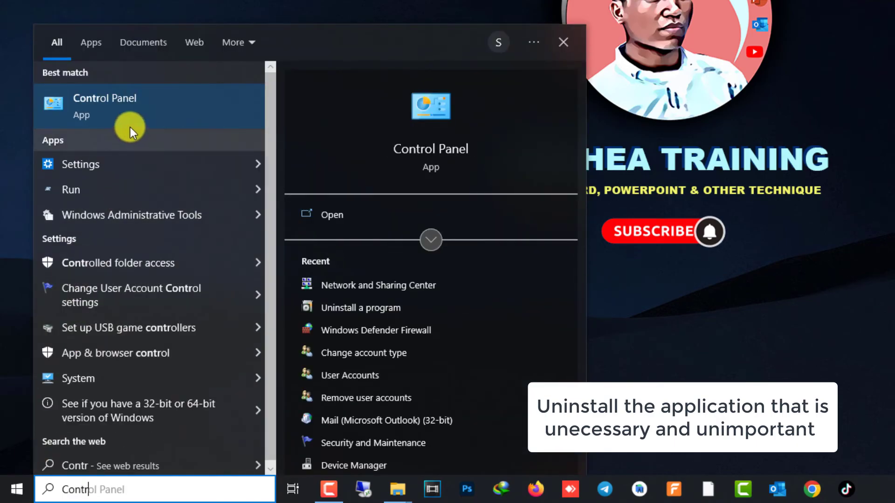
{"action": "left_click", "coordinate": [121, 113]}
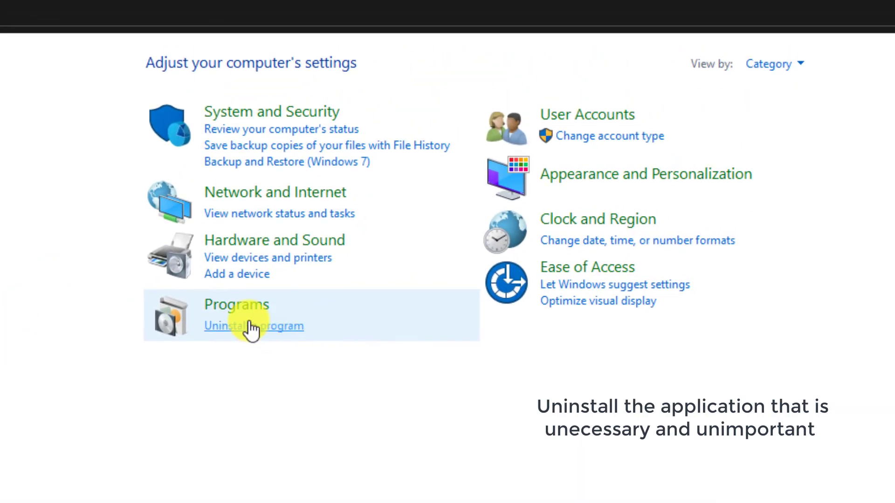
{"action": "left_click", "coordinate": [259, 307]}
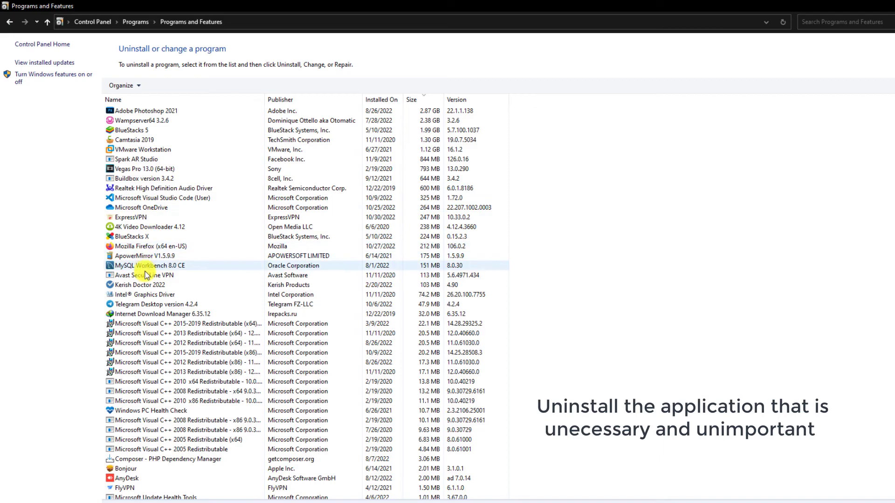
Look through the whole list of installed programs for unneeded applications and select ApowerMirror V1.5.9.9.
{"action": "scroll", "coordinate": [148, 320], "scroll_direction": "down", "scroll_amount": 7}
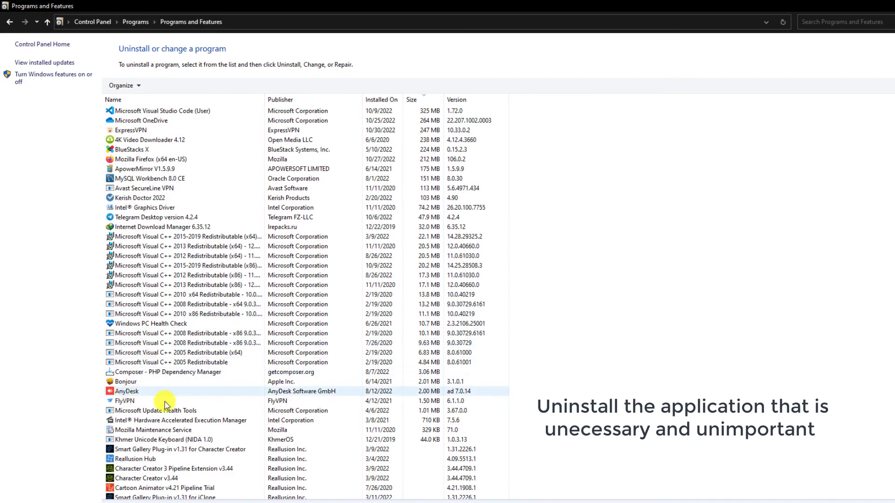
{"action": "scroll", "coordinate": [195, 426], "scroll_direction": "down", "scroll_amount": 1}
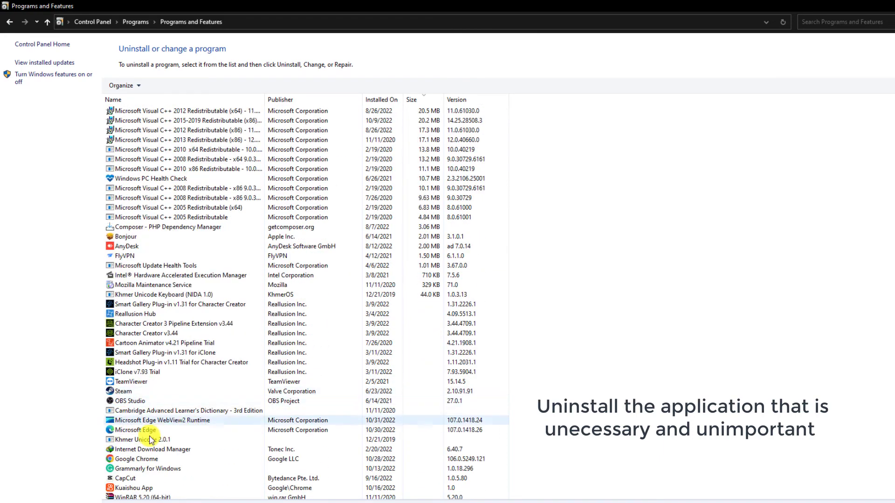
{"action": "scroll", "coordinate": [179, 391], "scroll_direction": "down", "scroll_amount": 1}
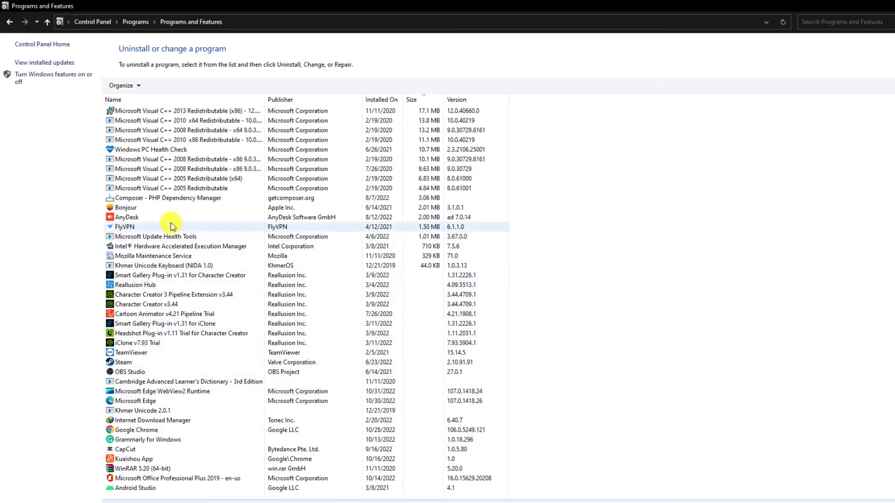
{"action": "scroll", "coordinate": [170, 226], "scroll_direction": "up", "scroll_amount": 9}
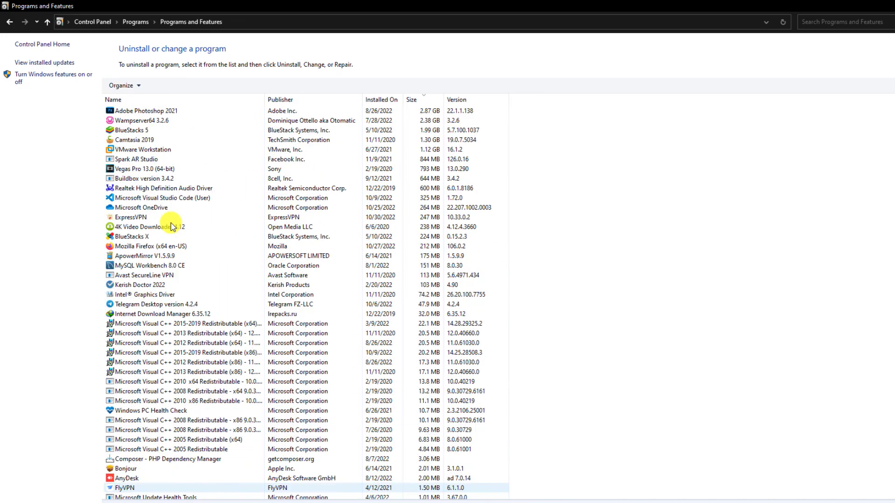
{"action": "left_click", "coordinate": [123, 256]}
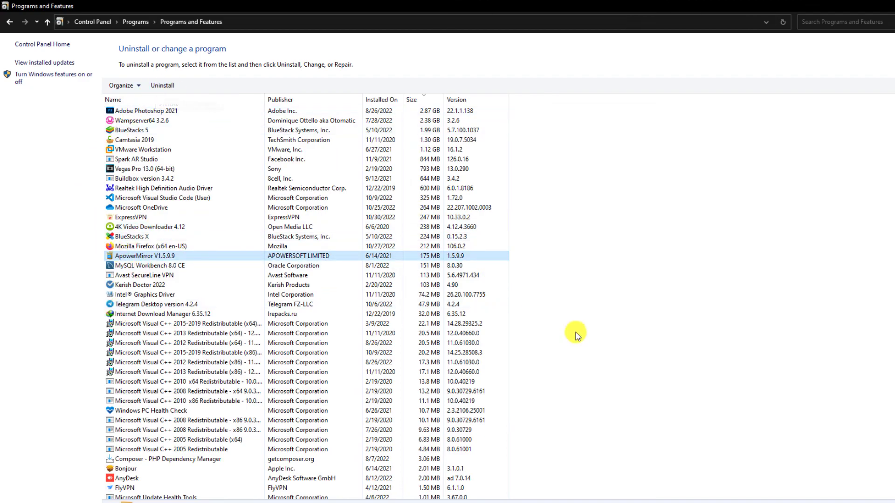